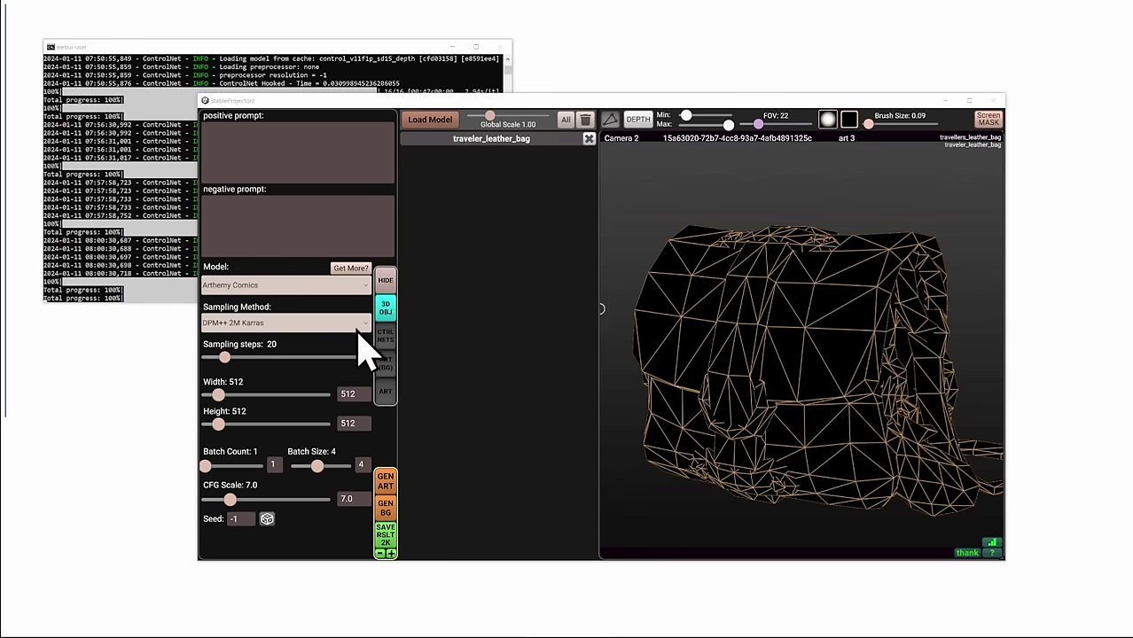
Step: Show the ControlNet unit settings and maximize the StableProjectorz window
left_click(384, 335)
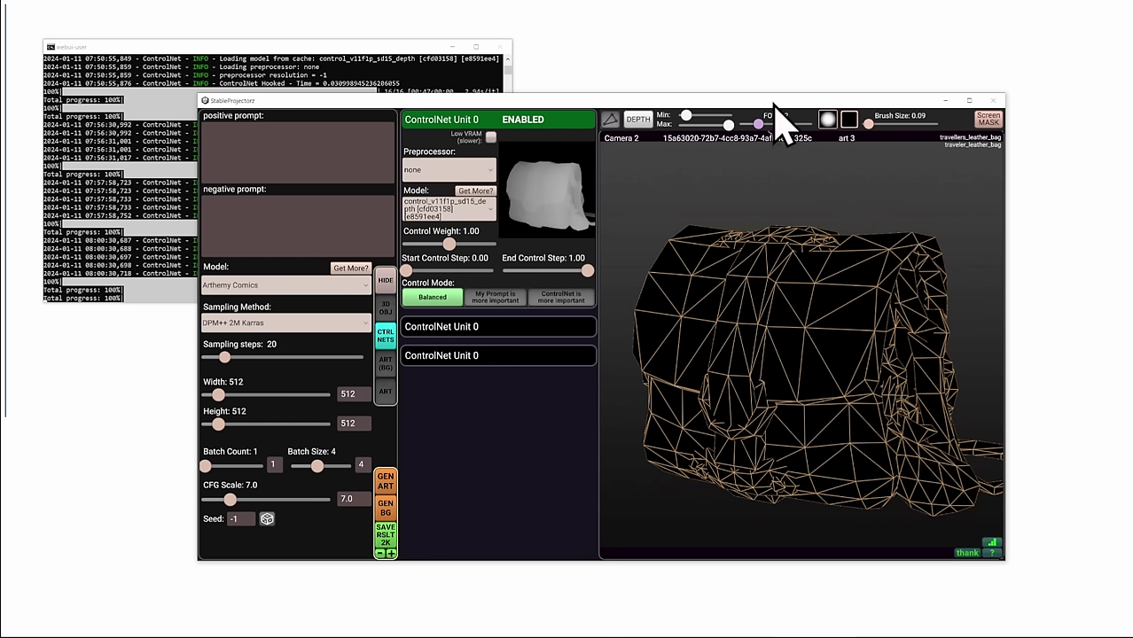
left_click(969, 100)
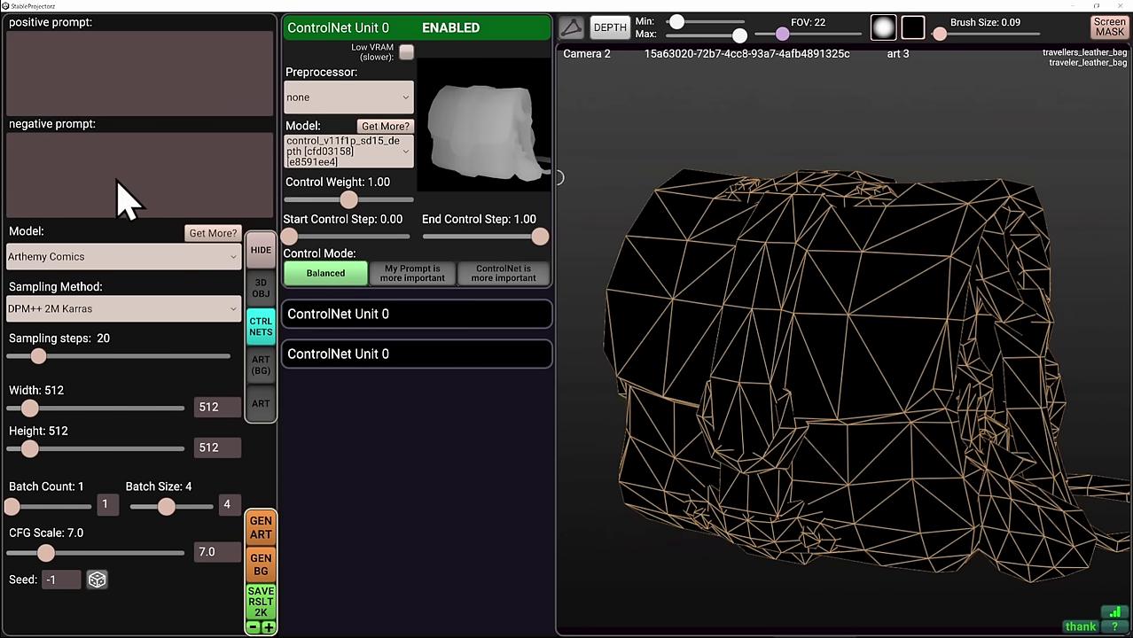
Step: Keep Arthemy Comics as the model and set batch count 2, batch size 4, CFG scale 7.0
left_click(131, 259)
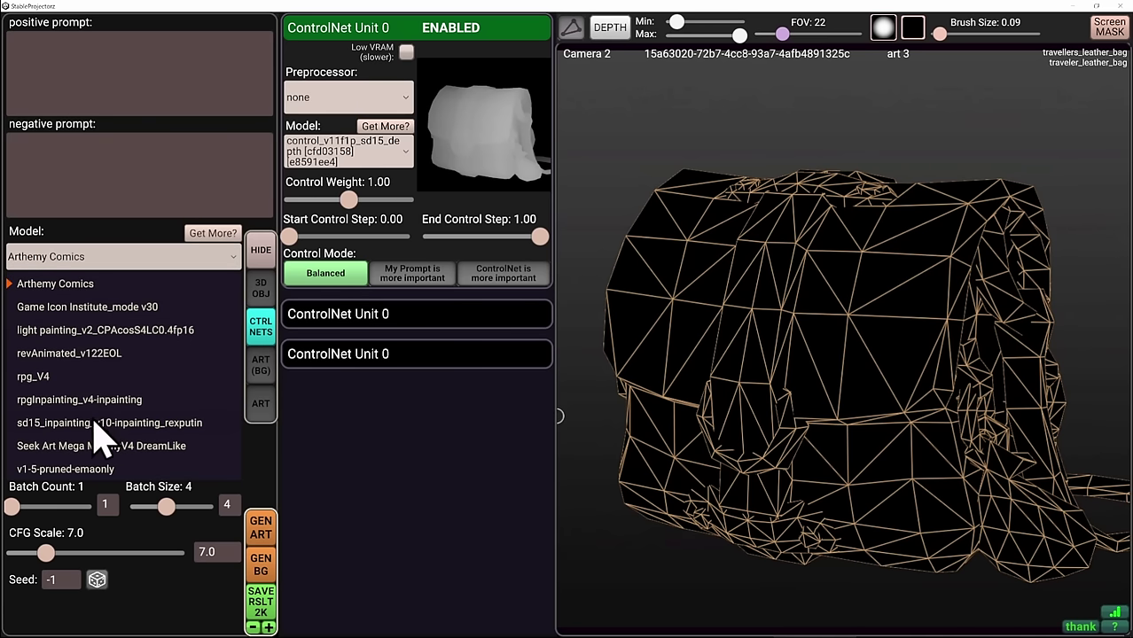
left_click(48, 286)
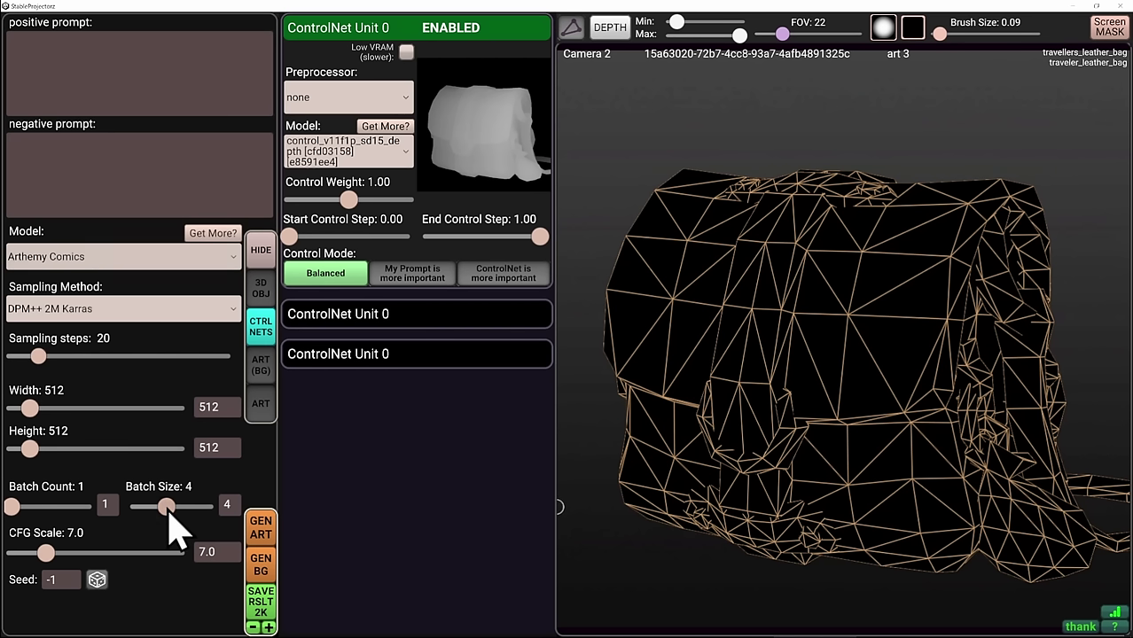
left_click_drag(170, 512, 148, 538)
mouse_move(12, 510)
left_mouse_down()
mouse_move(35, 512)
mouse_move(23, 511)
left_mouse_up()
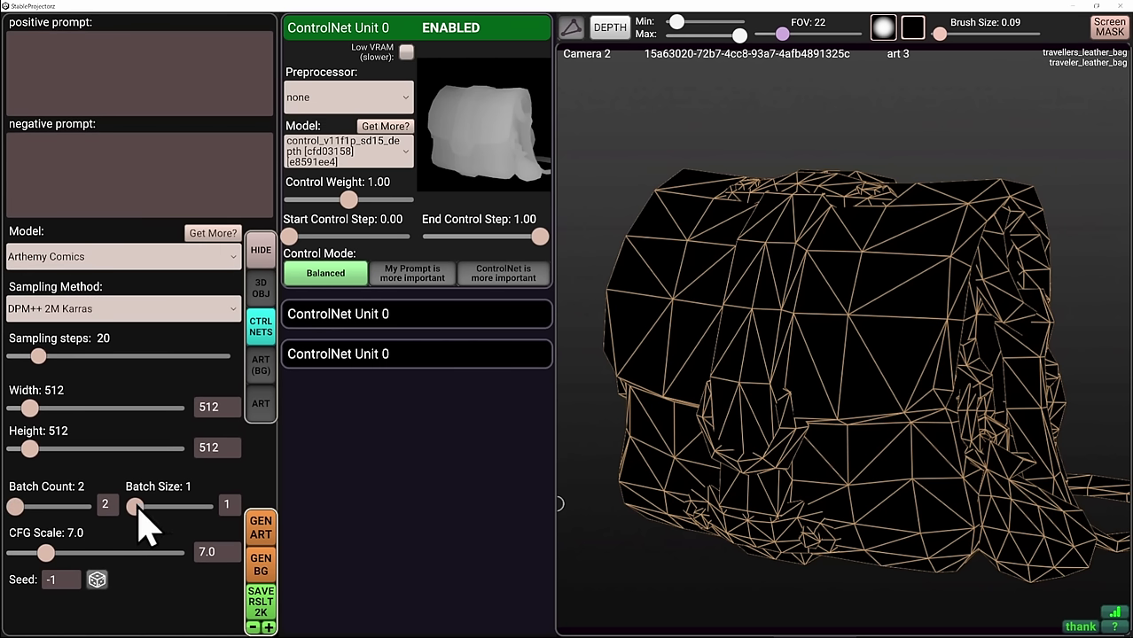
left_click_drag(134, 508, 167, 511)
mouse_move(46, 553)
left_mouse_down()
mouse_move(98, 558)
mouse_move(50, 560)
left_mouse_up()
mouse_move(166, 507)
left_mouse_down()
mouse_move(187, 509)
mouse_move(139, 509)
mouse_move(167, 511)
left_mouse_up()
mouse_move(46, 553)
left_mouse_down()
mouse_move(74, 555)
mouse_move(46, 553)
left_mouse_up()
Step: Cycle through the 3D object, ControlNet, background art and art panels, ending on 3D objects
left_click(261, 288)
left_click(261, 326)
left_click(261, 364)
left_click(263, 404)
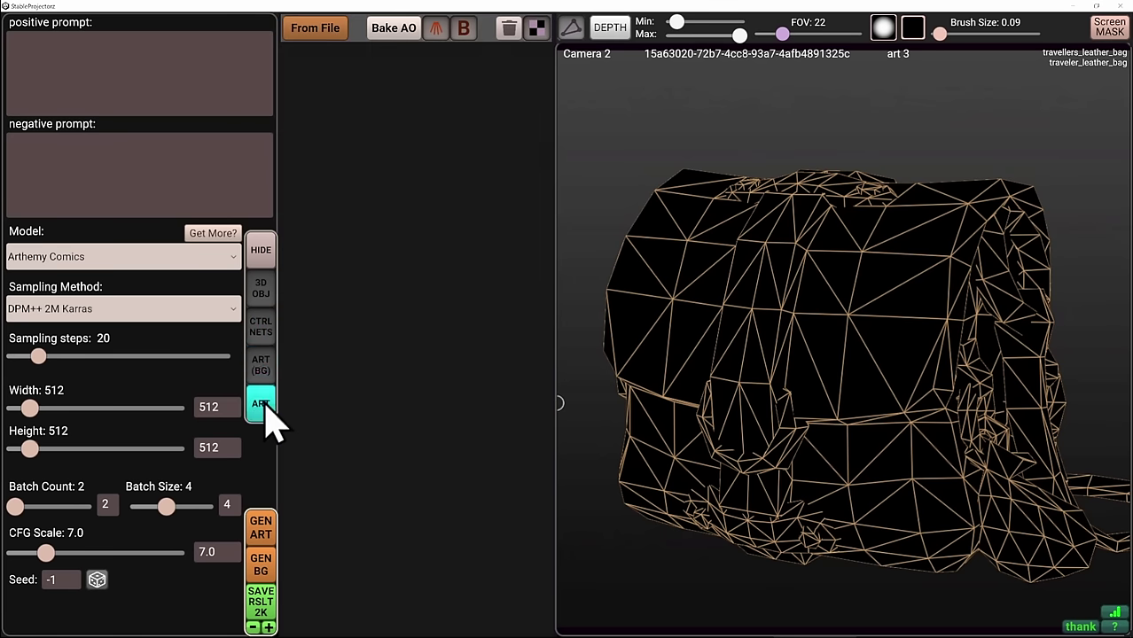
left_click(262, 365)
left_click(262, 326)
left_click(264, 288)
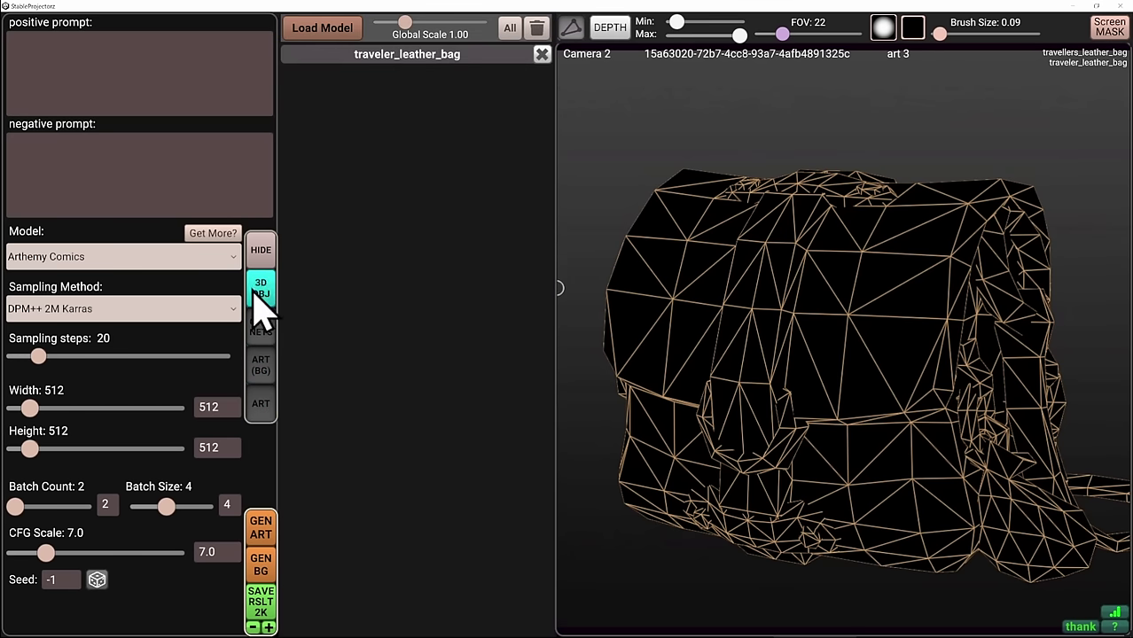
Step: Load gate.obj in place of the leather bag and orbit around the gate
left_click(321, 34)
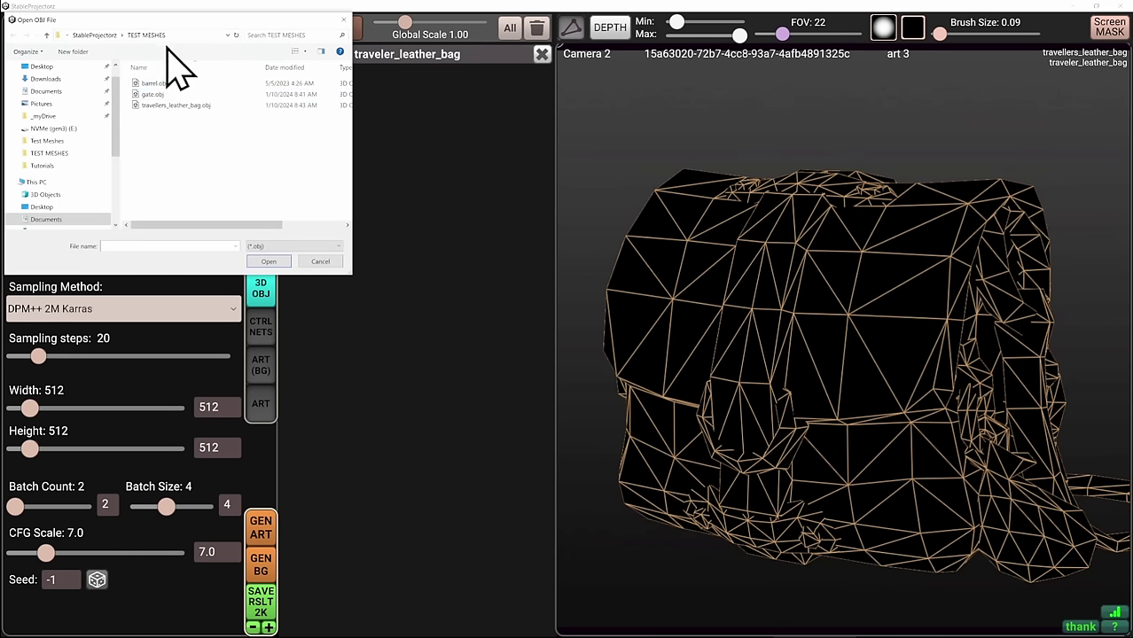
left_click(173, 95)
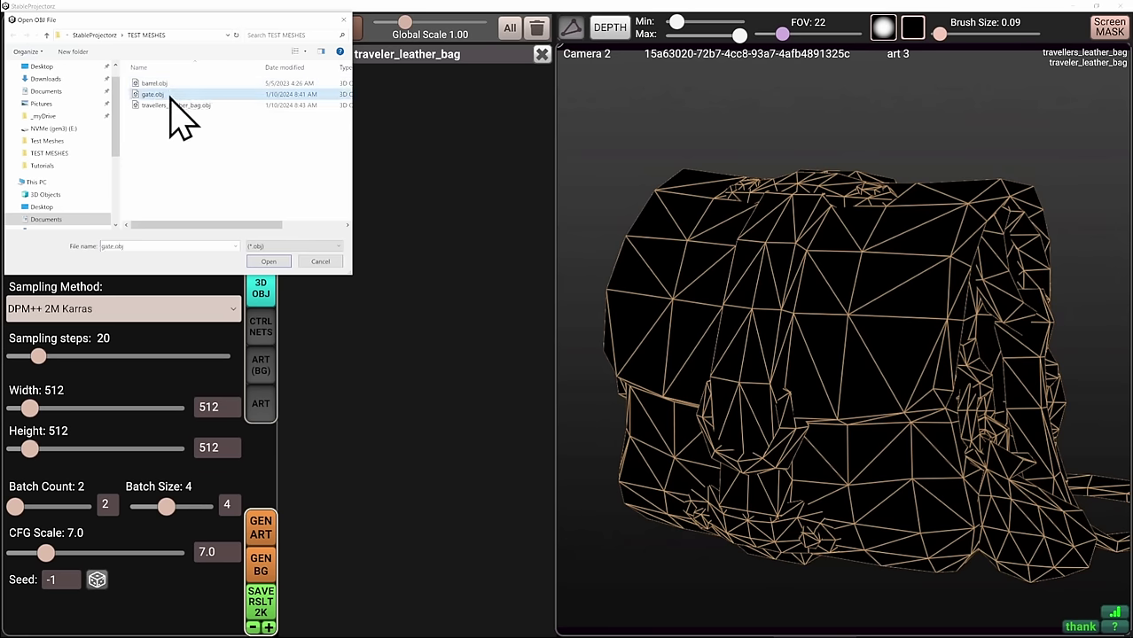
key("Return")
right_click_drag(723, 350, 951, 367)
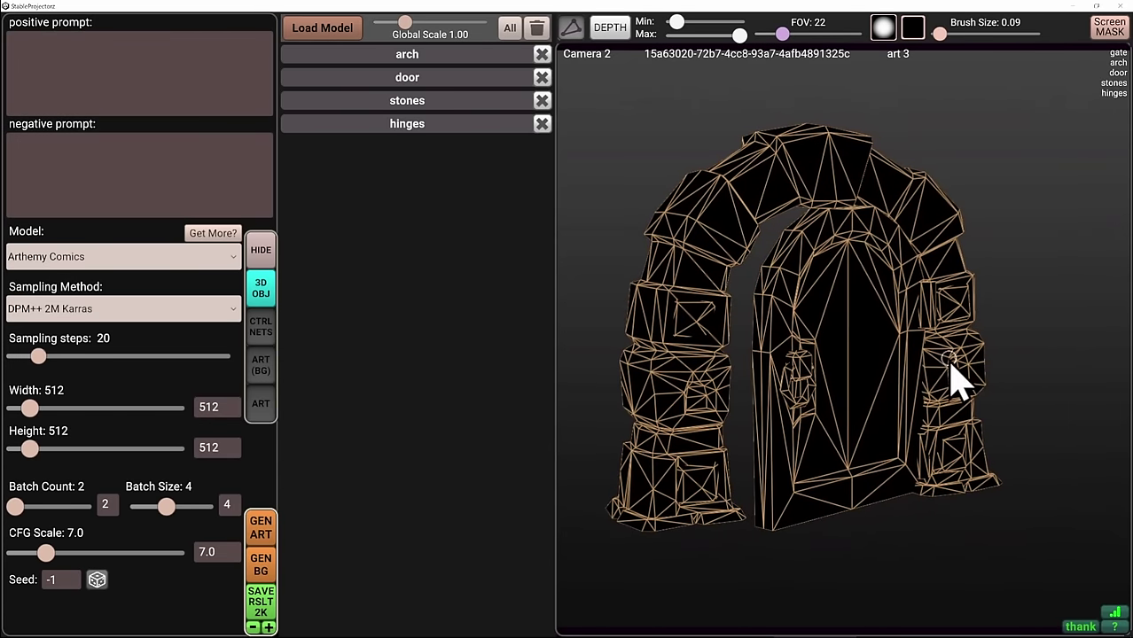
left_click(435, 78)
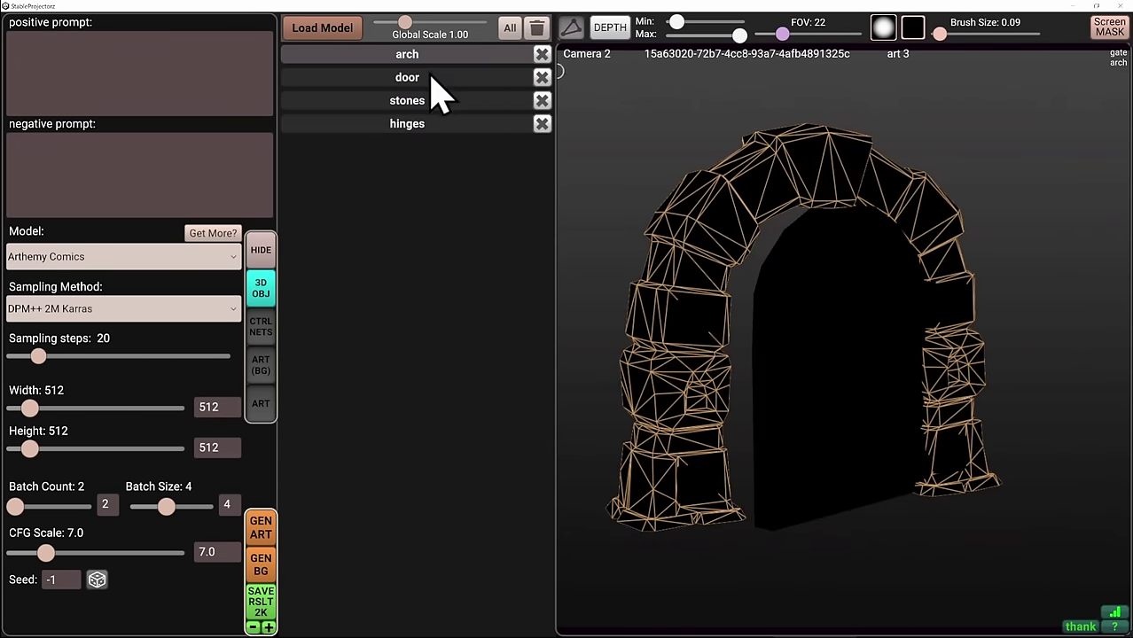
left_click(439, 101)
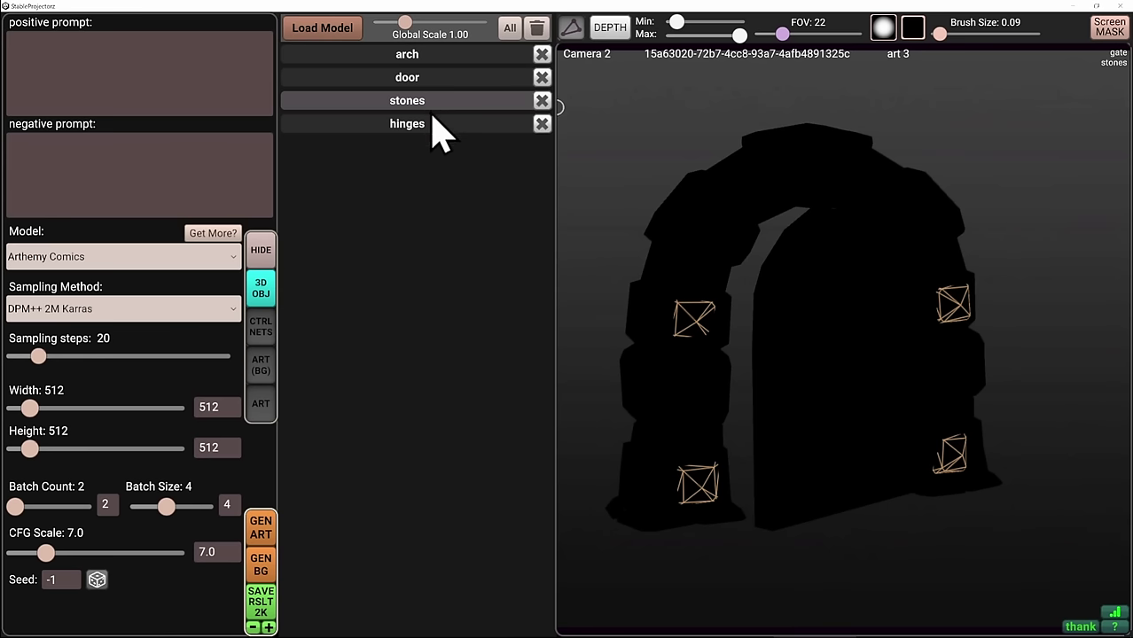
left_click(434, 126)
left_click(434, 97, "ctrl")
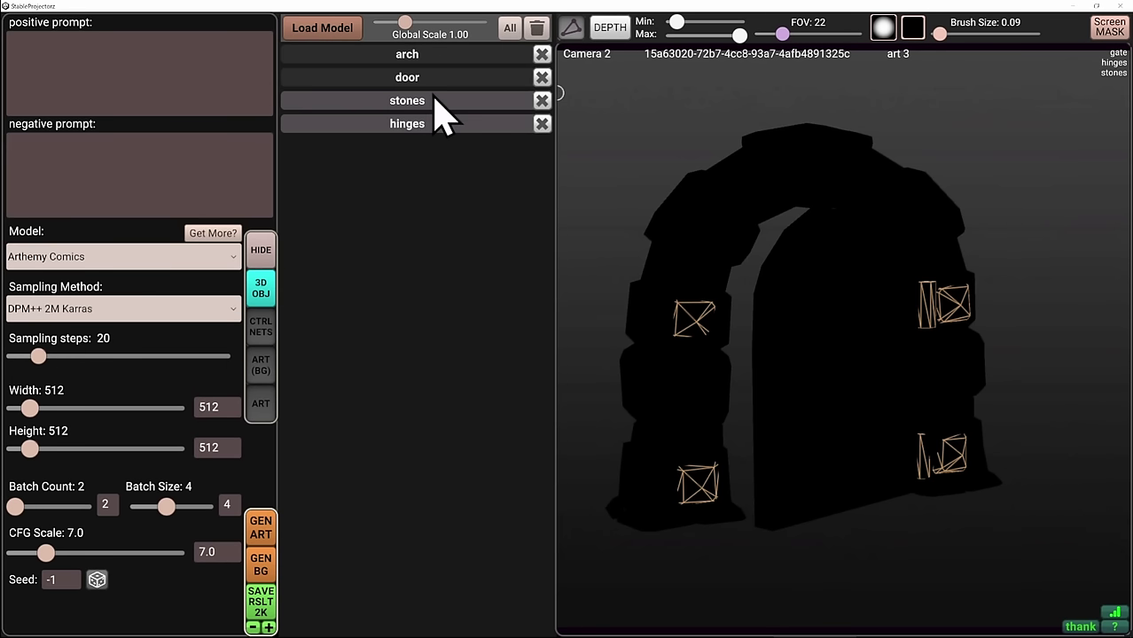
left_click(437, 78, "ctrl")
left_click(438, 56, "ctrl")
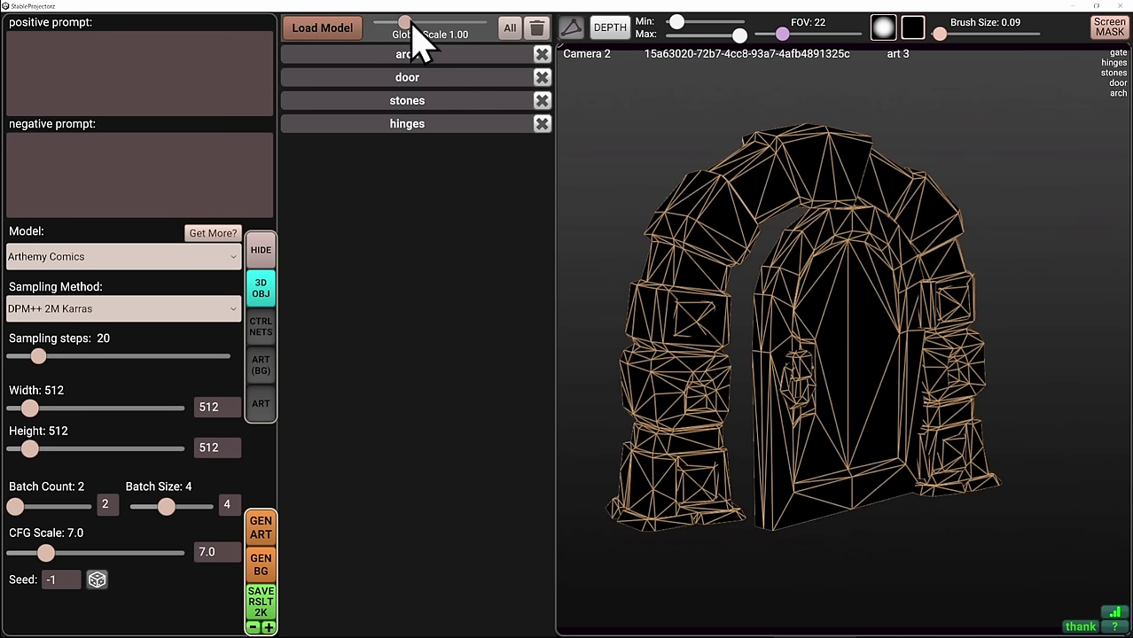
mouse_move(405, 22)
left_mouse_down()
mouse_move(415, 20)
mouse_move(392, 22)
mouse_move(492, 25)
mouse_move(478, 40)
mouse_move(410, 37)
left_mouse_up()
Step: Expand and collapse the gate's ControlNet units and review the first unit's model list
left_click(262, 330)
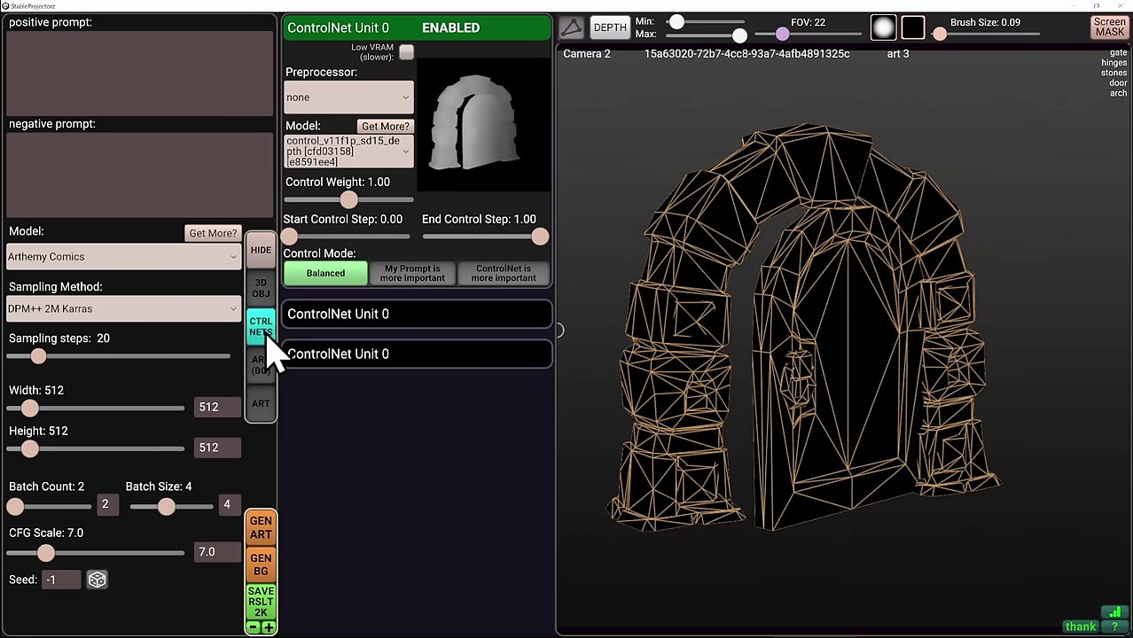
left_click(480, 28)
left_click(462, 74)
left_click(463, 78)
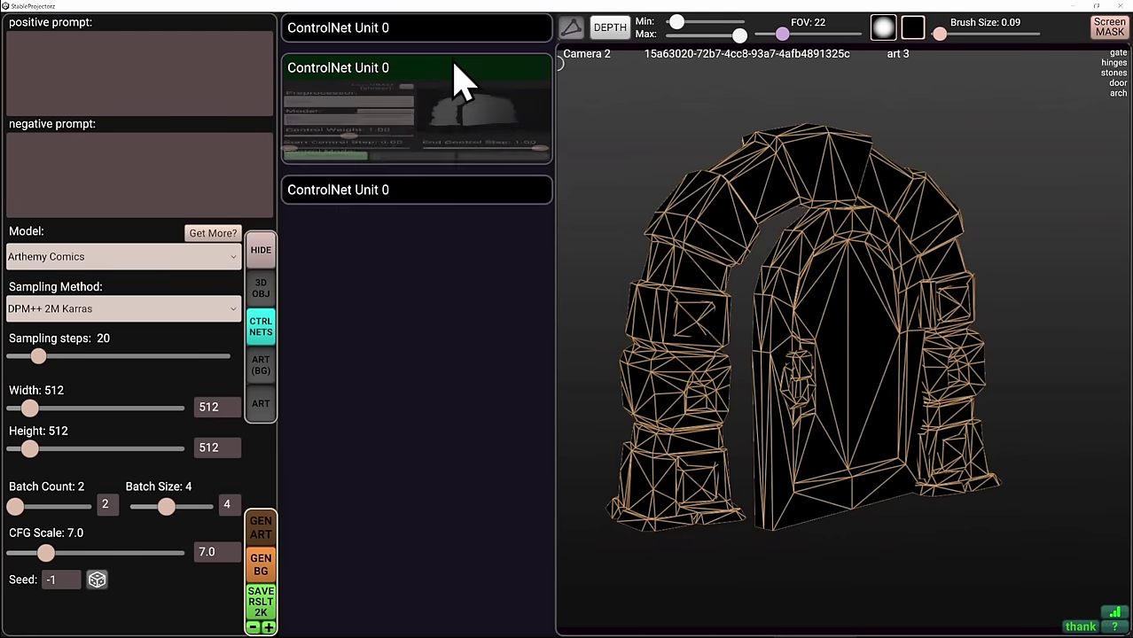
left_click(457, 34)
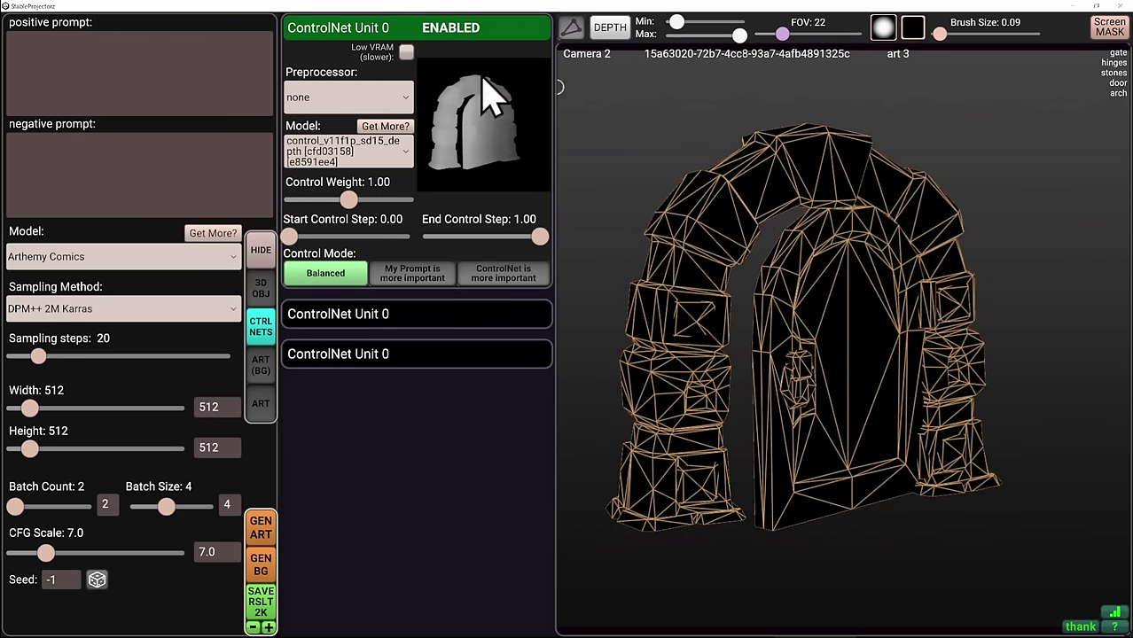
left_click(373, 158)
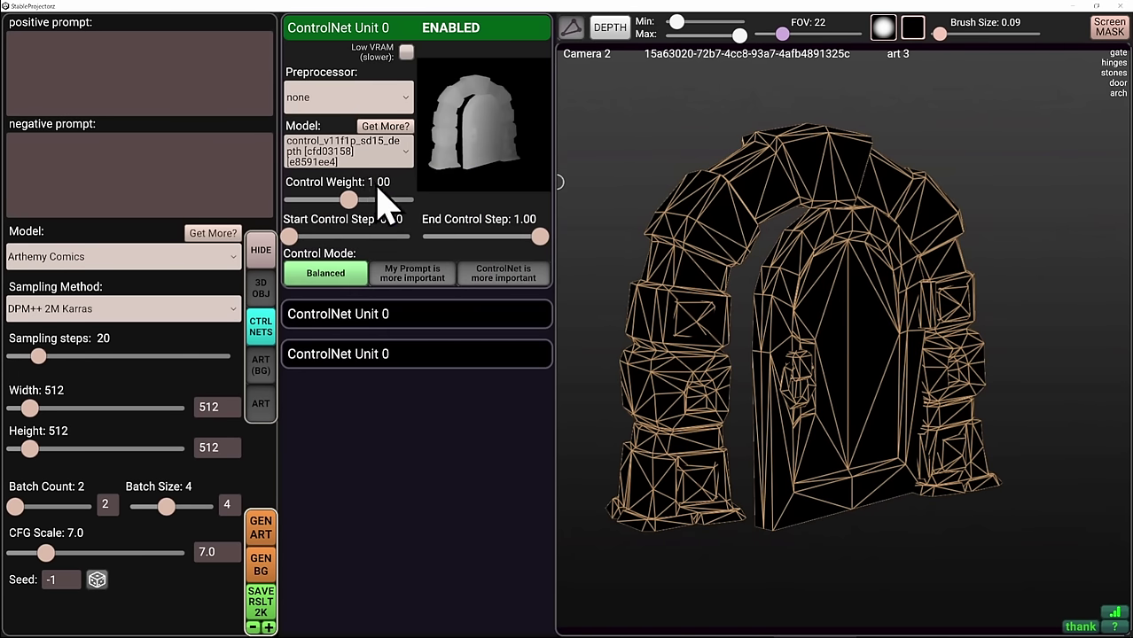
Step: Check the second unit's model list without changes, toggle Low VRAM, and show the background art panel
left_click(479, 315)
left_click(364, 438)
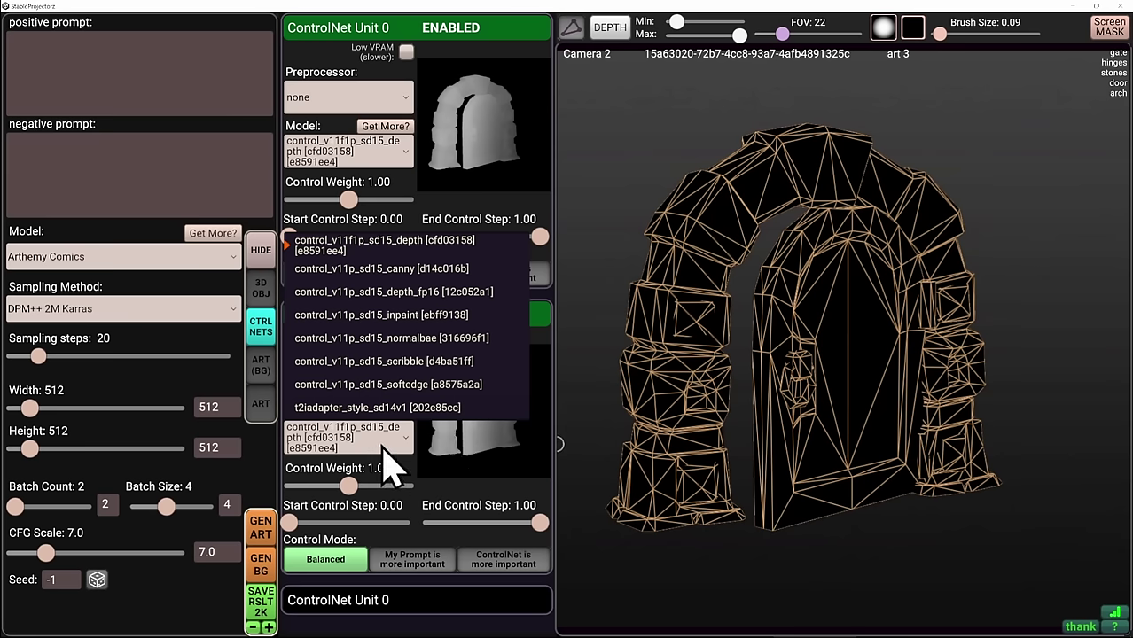
left_click(390, 470)
left_click(438, 316)
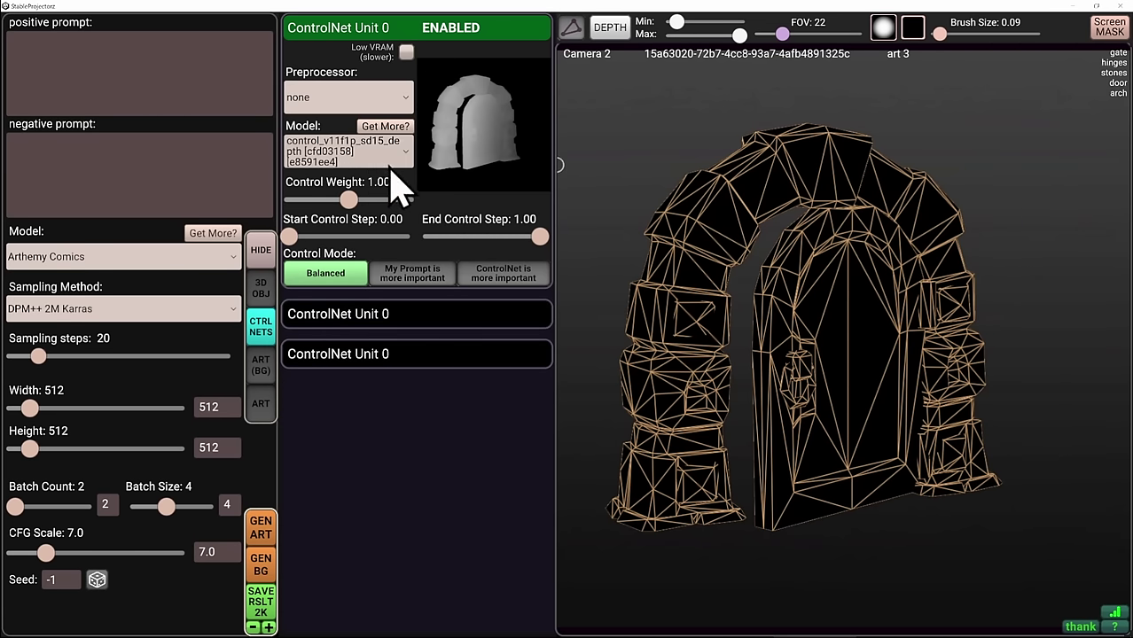
left_click(405, 52)
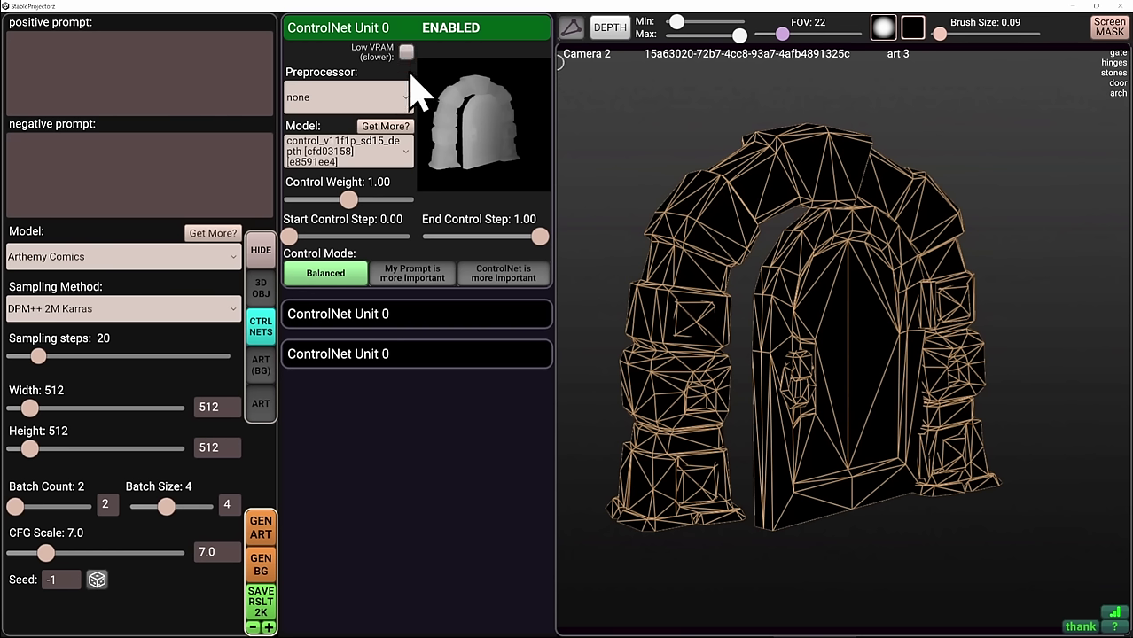
left_click(262, 364)
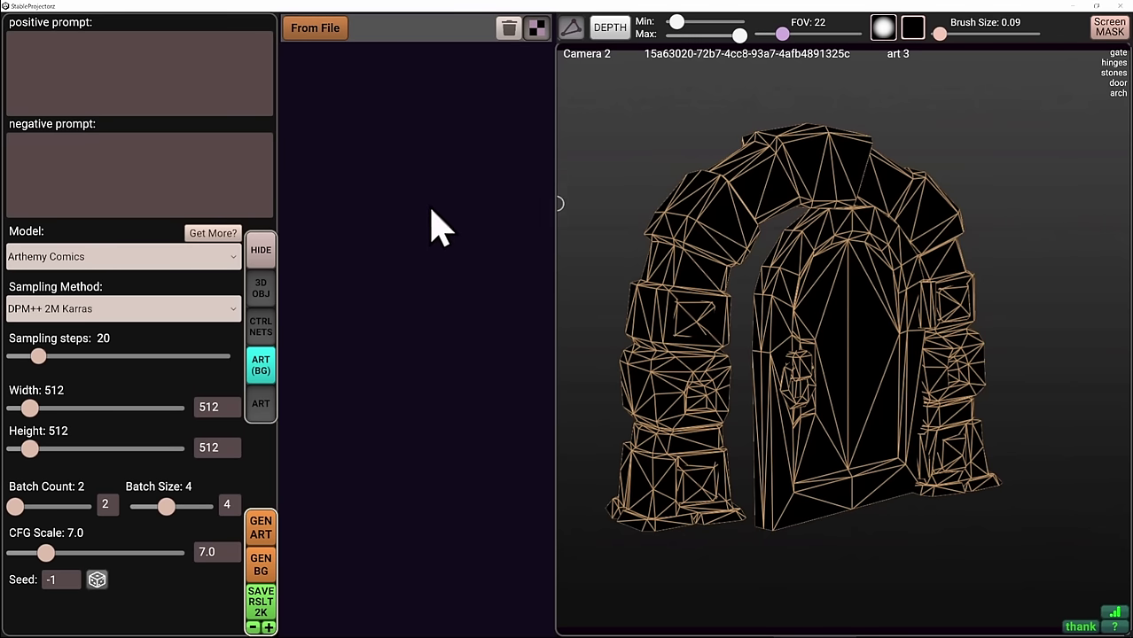
Step: Bake an ambient occlusion layer onto the gate and hide the wireframe overlay
left_click(261, 415)
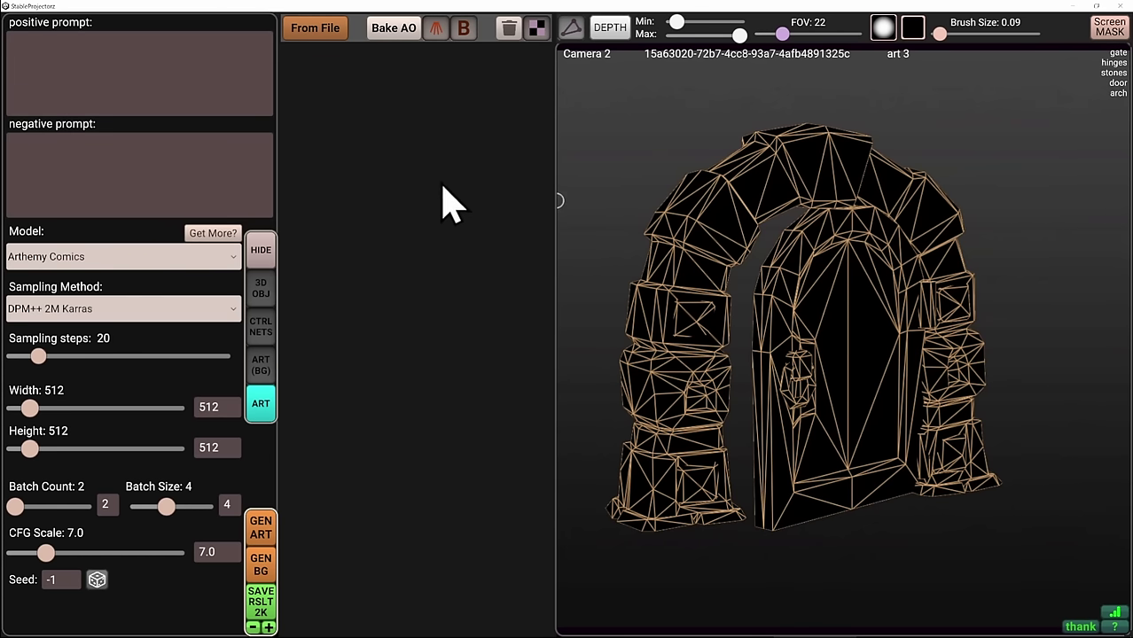
left_click(390, 34)
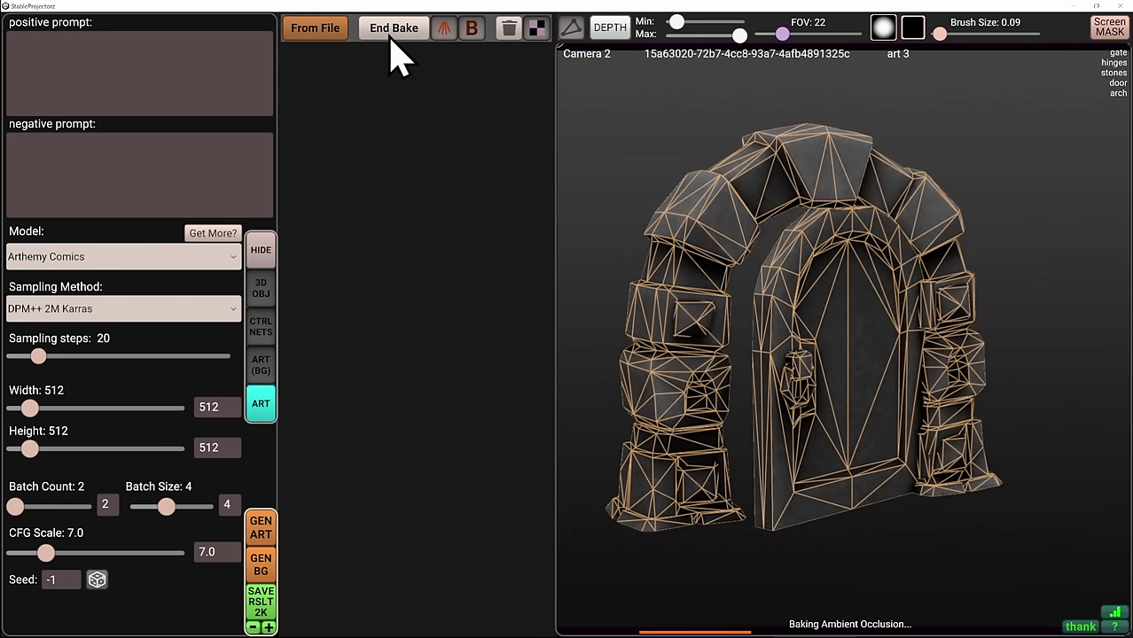
left_click(570, 32)
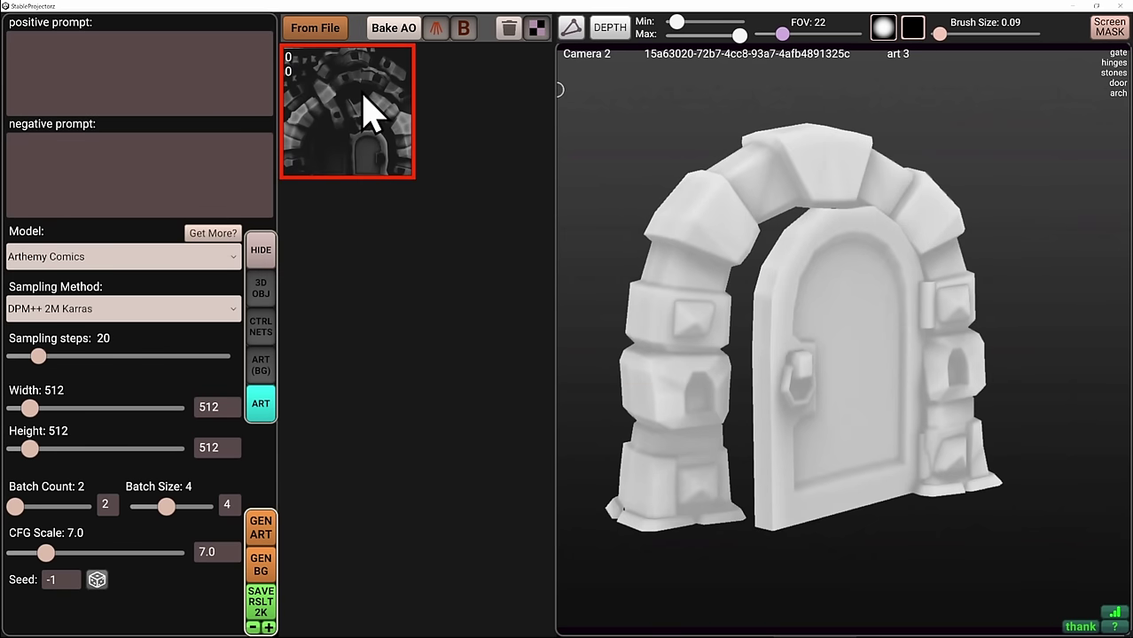
Step: Tune the AO layer's visibility, highlight, and half/dark tone sliders
mouse_move(341, 101)
mouse_move(341, 100)
left_mouse_down()
mouse_move(367, 98)
mouse_move(323, 98)
left_mouse_up()
mouse_move(356, 167)
left_mouse_down()
mouse_move(404, 168)
mouse_move(350, 132)
left_mouse_up()
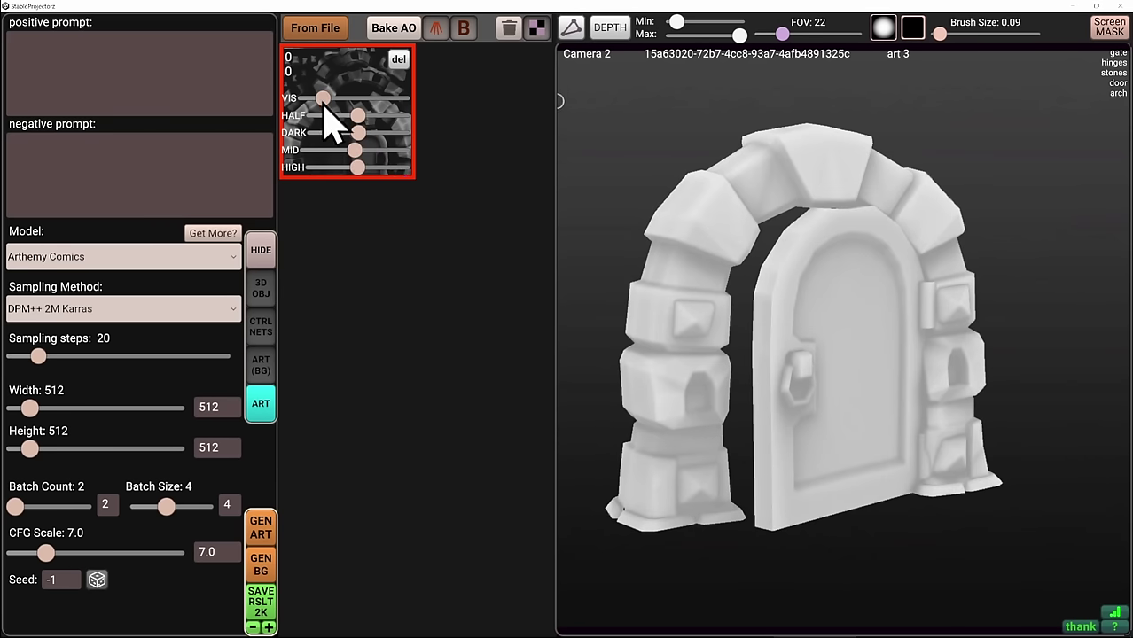
left_click_drag(353, 113, 351, 110)
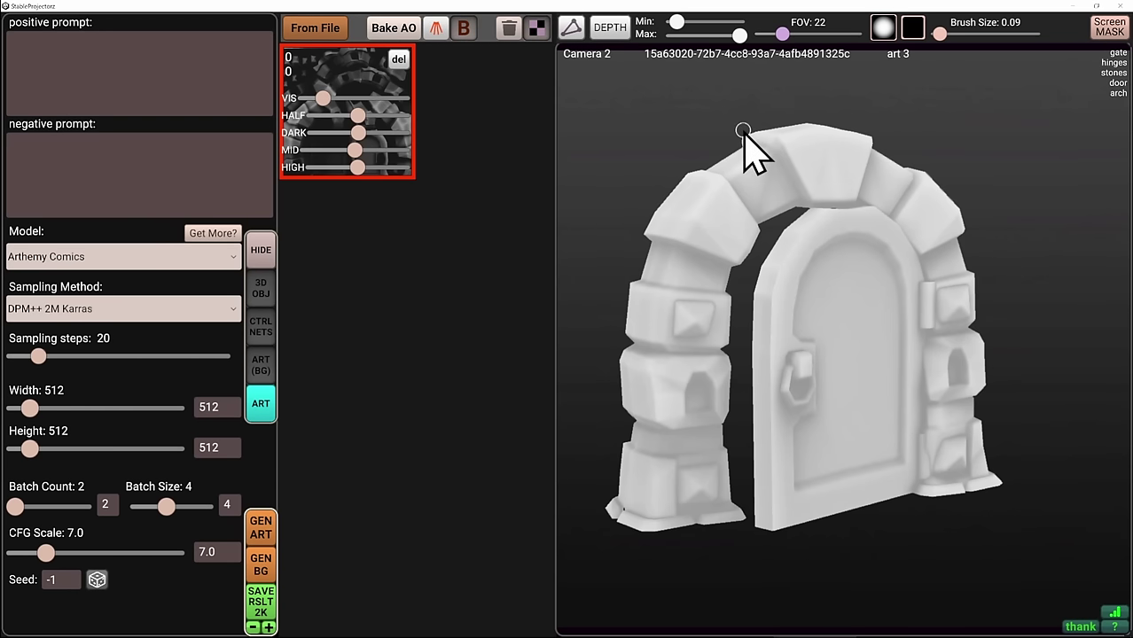
Step: Bake a second AO layer, orbit to a rear three-quarter view, and bake a third
left_click(408, 29)
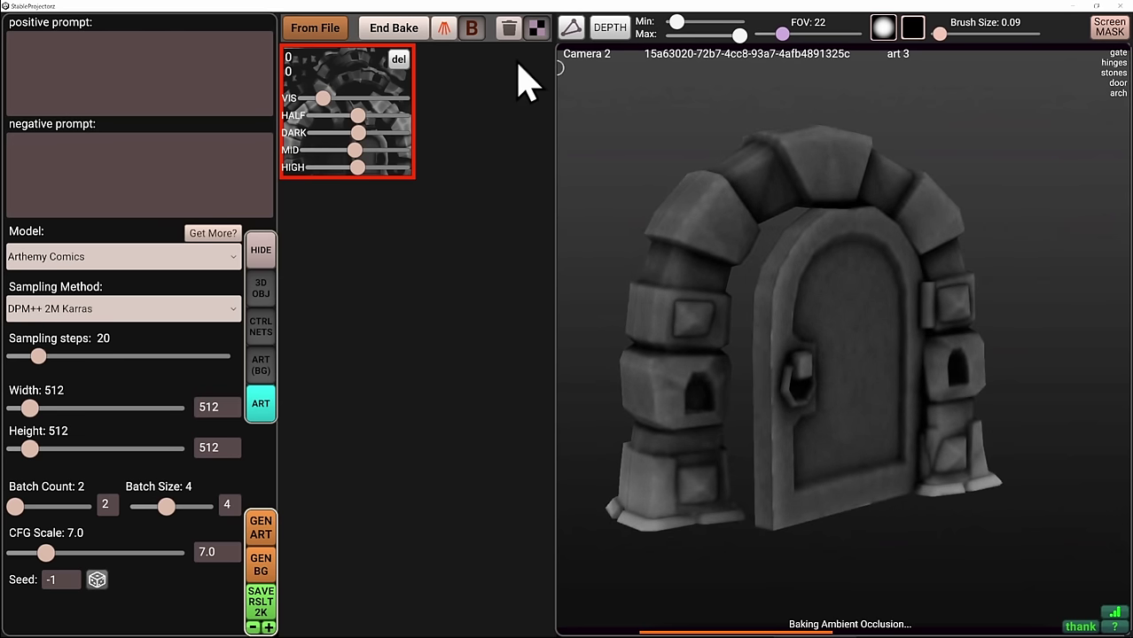
right_click_drag(771, 514, 816, 524)
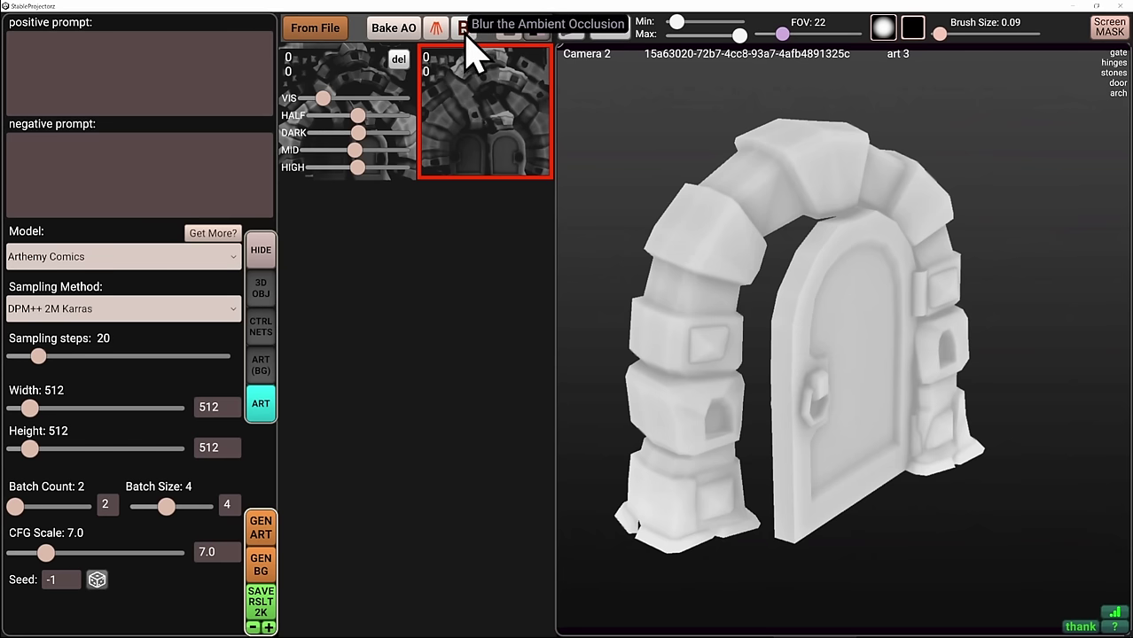
left_click(414, 30)
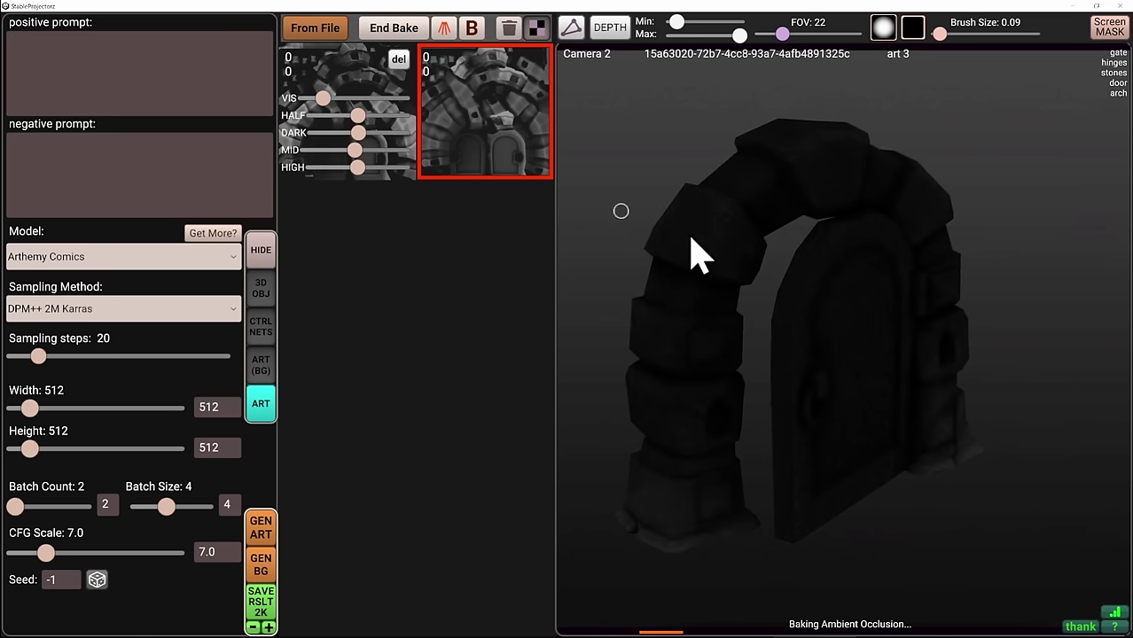
scroll(822, 291, "up", 6)
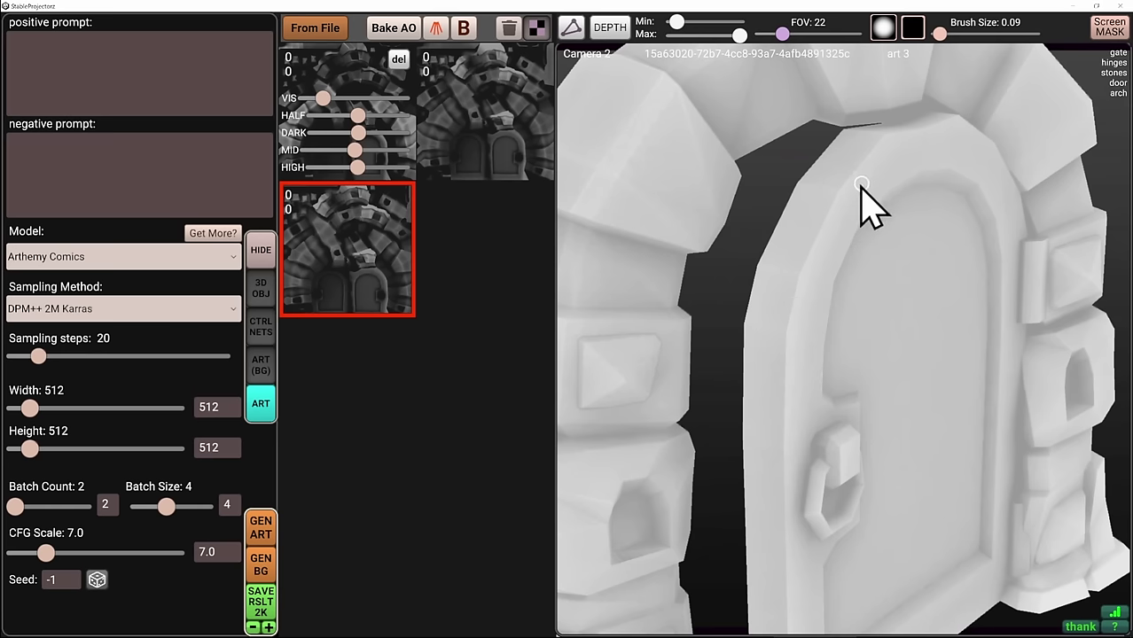
mouse_move(864, 207)
right_mouse_down()
mouse_move(842, 200)
mouse_move(859, 214)
right_mouse_up()
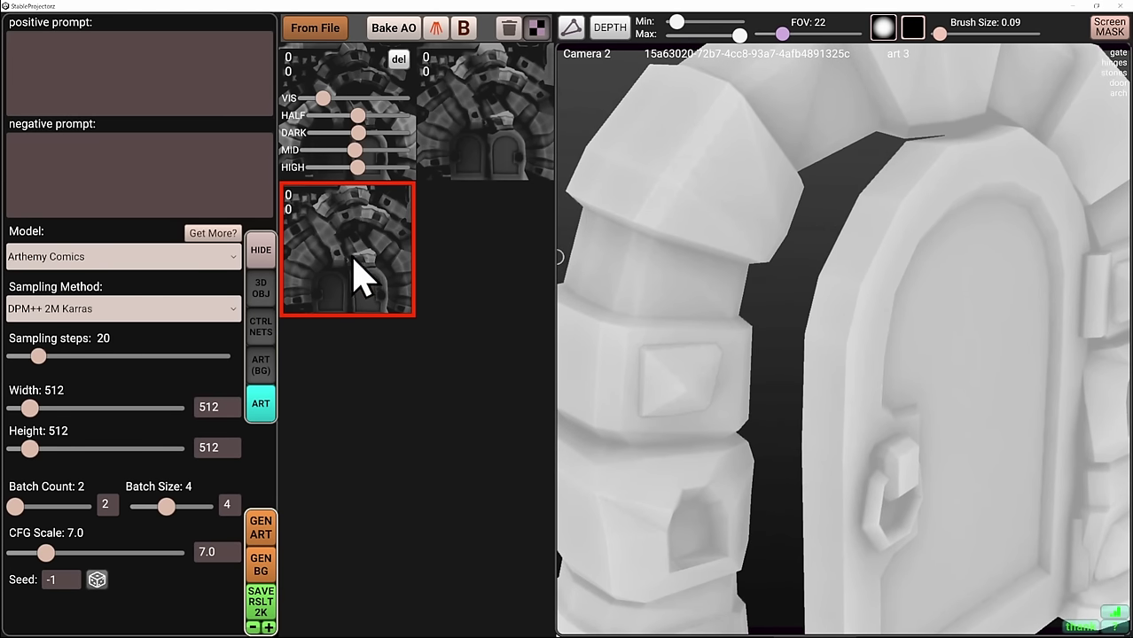
right_click_drag(778, 318, 782, 316)
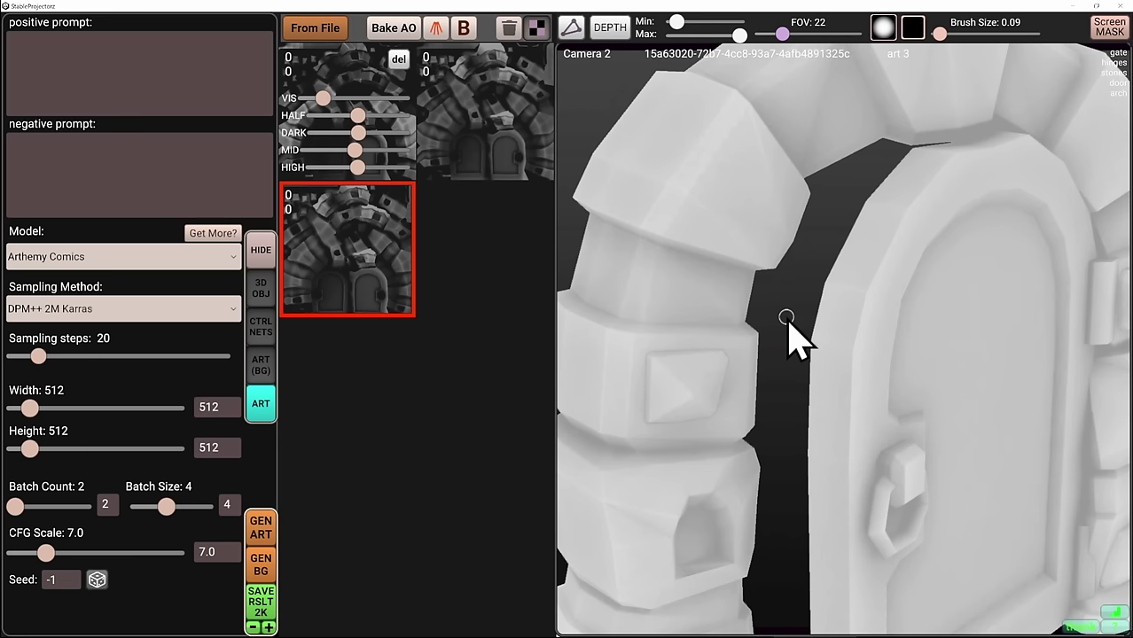
scroll(784, 328, "down", 3)
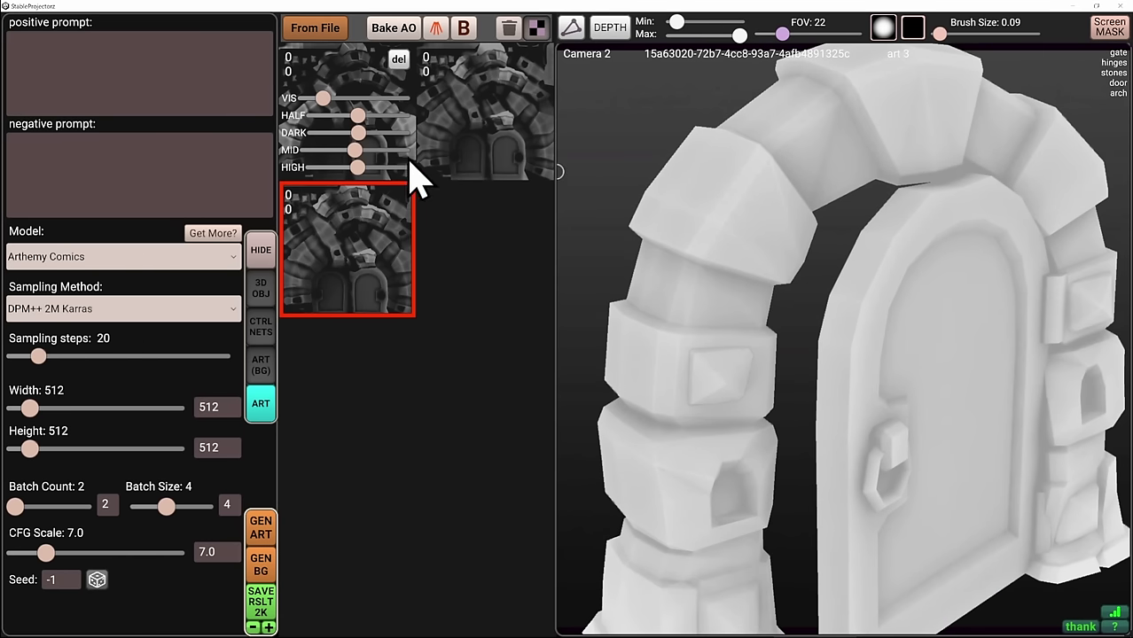
Step: Delete all three AO layers and turn the gate's wireframe overlay back on
left_click(399, 59)
left_click(400, 59)
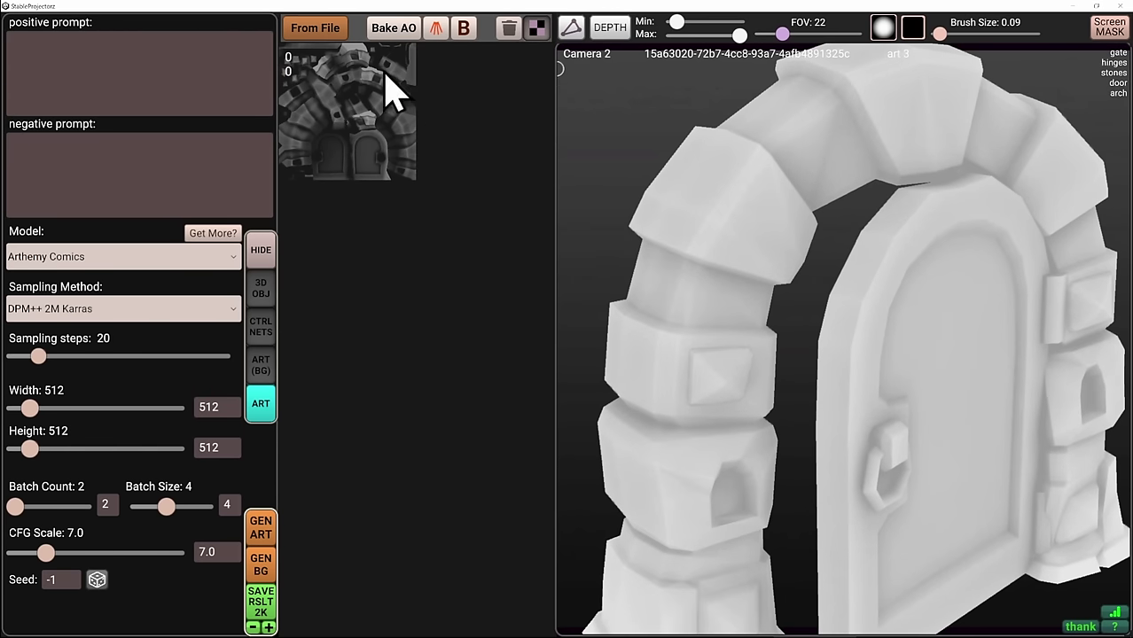
left_click(389, 62)
scroll(638, 341, "down", 3)
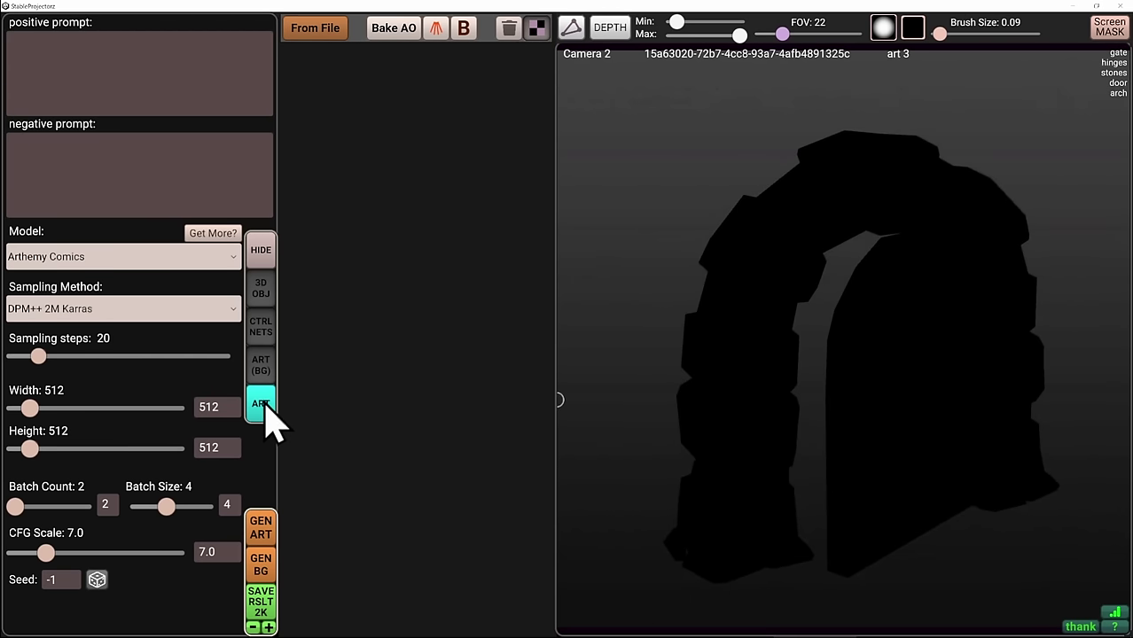
left_click(68, 39)
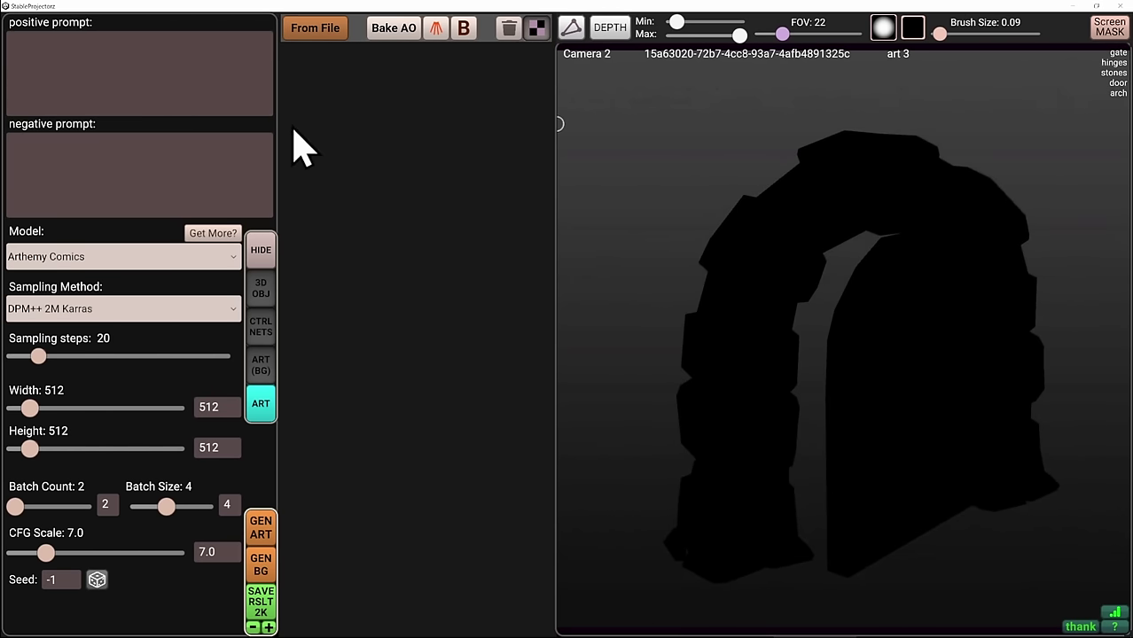
left_click(570, 29)
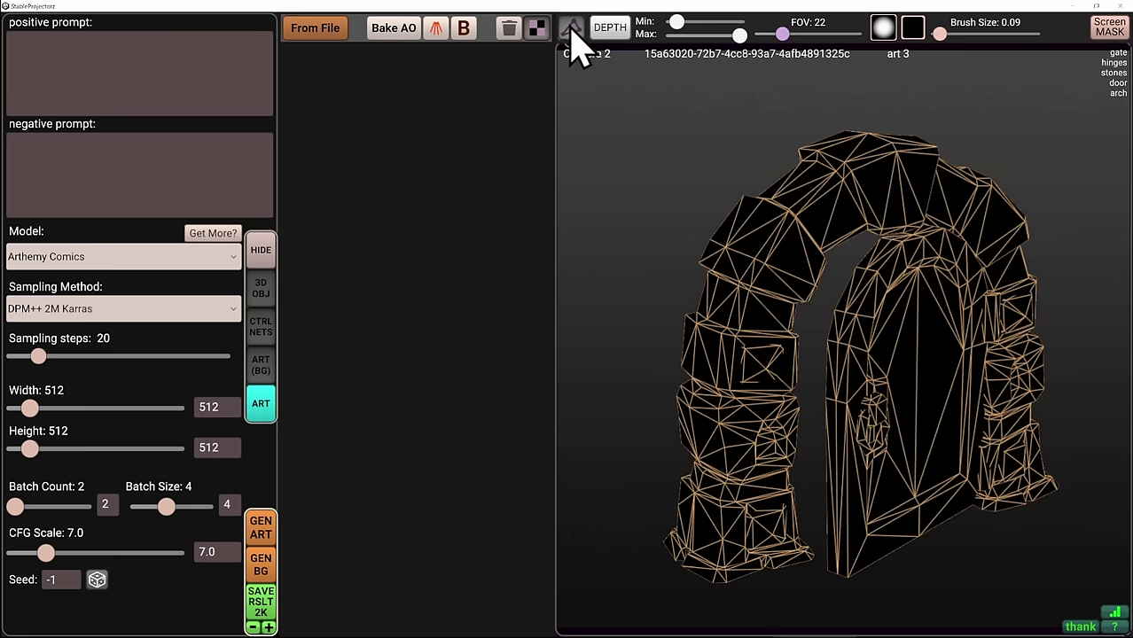
Step: Enter a hand-painted dungeon door prompt and negatives: smudge, low quality art, mediocre art, blur, hand, human, animal
left_click(205, 88)
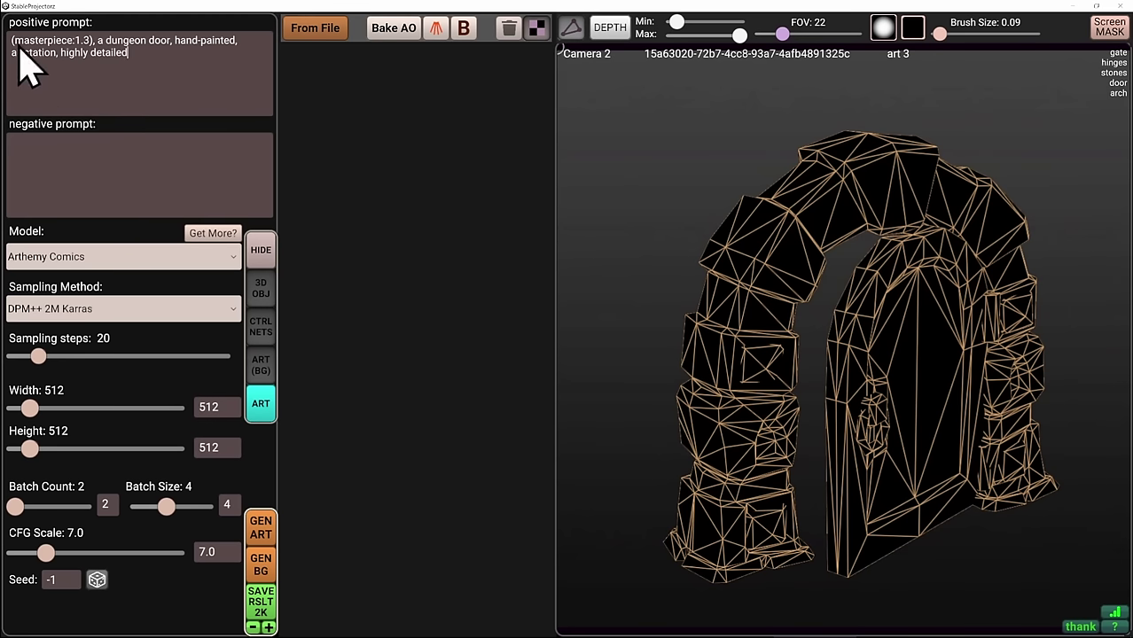
left_click(116, 156)
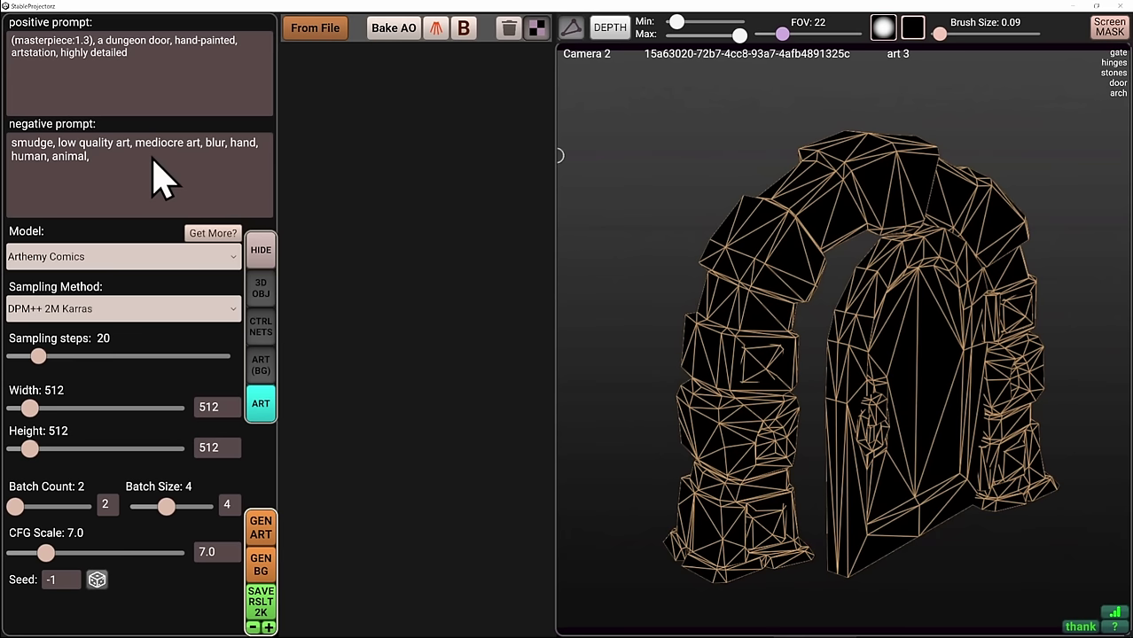
Step: Finish the negative prompt, keep Arthemy Comics, and reduce the batch count to 1
left_click(107, 153)
left_click(55, 256)
left_click(72, 286)
left_click_drag(16, 505, 7, 509)
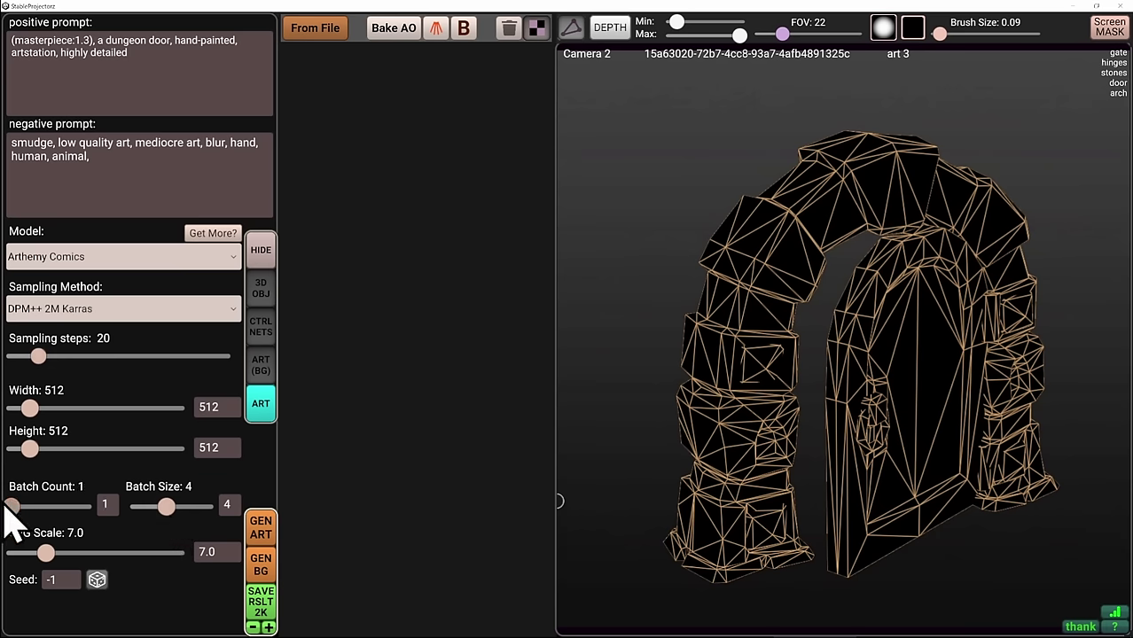
Step: Generate door art from the front view and lower progress preview frequency to 50%
right_click_drag(789, 463, 769, 413)
left_click(261, 527)
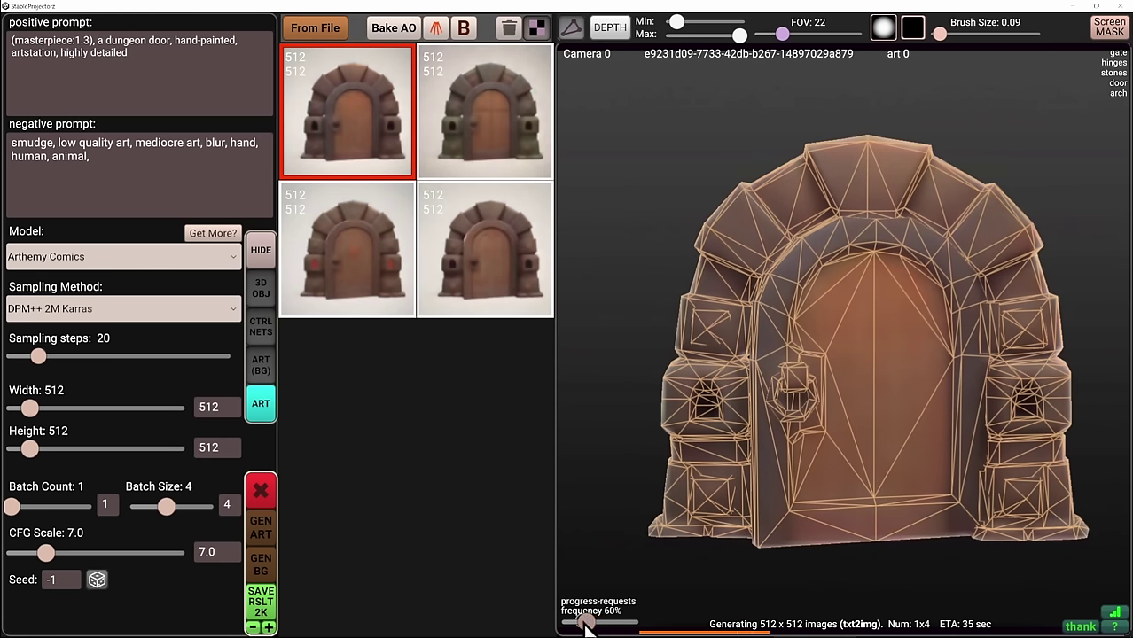
left_click_drag(585, 623, 581, 623)
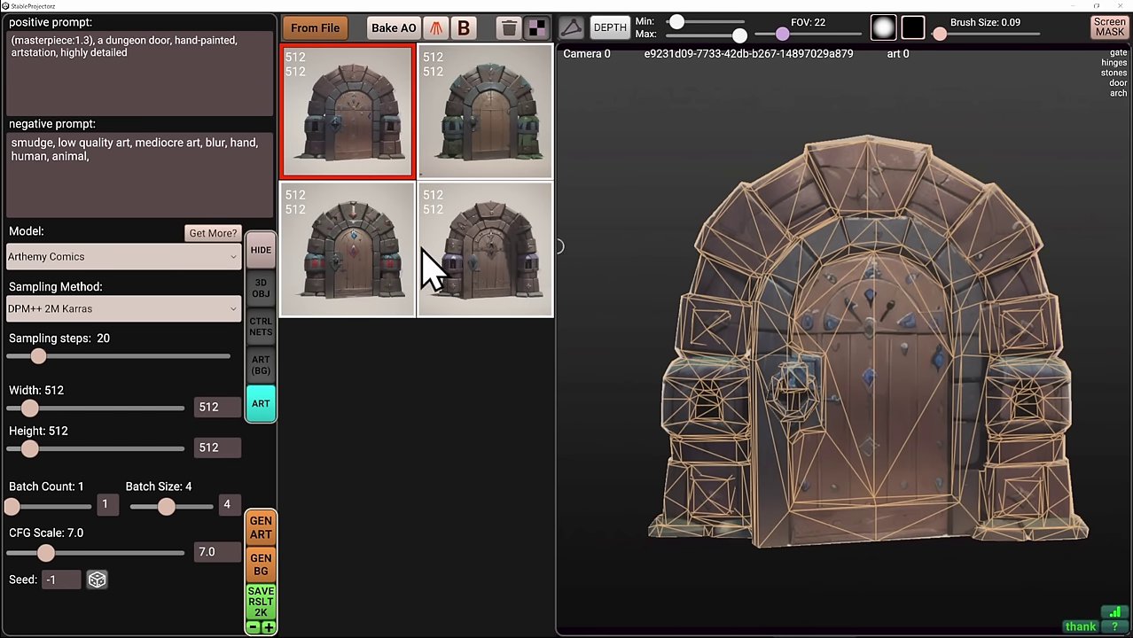
Step: Preview the generated door variants on the gate, return to the first, and test its hue
left_click(484, 271)
left_click(348, 228)
left_click(478, 105)
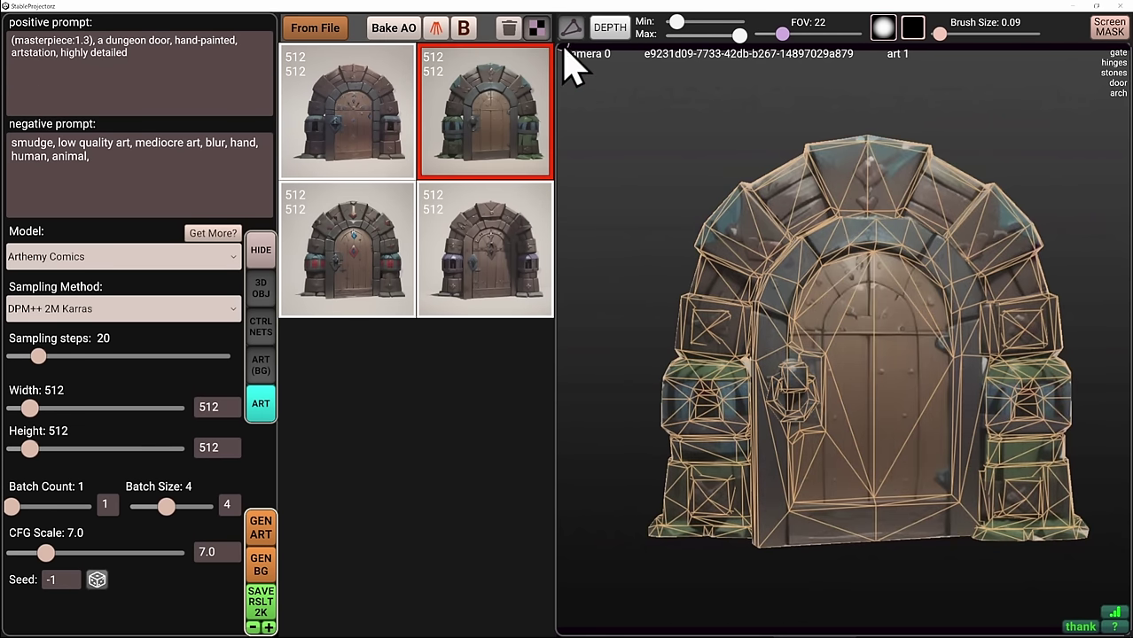
left_click(478, 297)
left_click(343, 285)
left_click(342, 120)
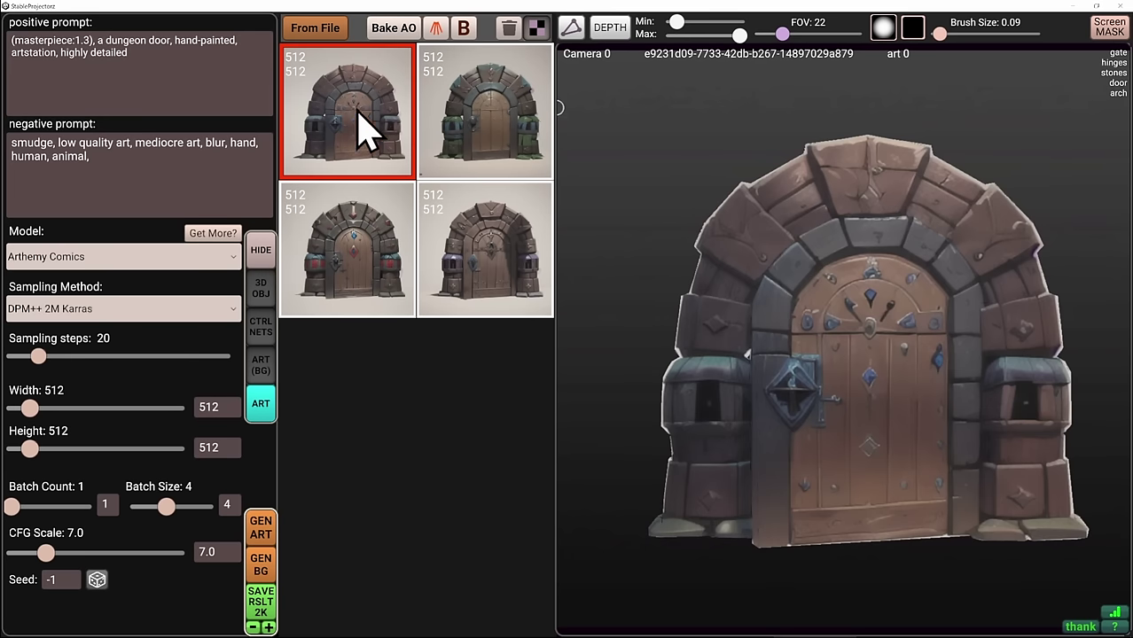
mouse_move(379, 114)
mouse_move(361, 114)
left_mouse_down()
mouse_move(384, 114)
mouse_move(358, 108)
mouse_move(361, 92)
mouse_move(329, 101)
mouse_move(376, 117)
mouse_move(345, 117)
mouse_move(383, 122)
mouse_move(387, 137)
mouse_move(356, 146)
mouse_move(348, 169)
mouse_move(379, 159)
mouse_move(360, 162)
left_mouse_up()
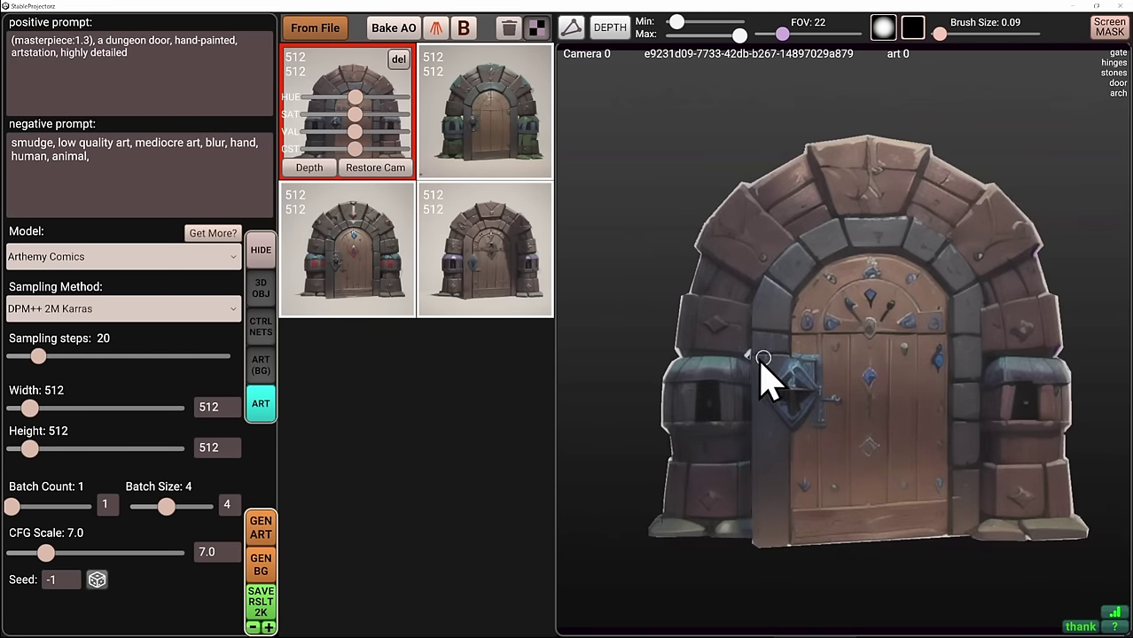
Step: Orbit round to the gate's untextured side and back
right_click_drag(736, 237, 798, 306)
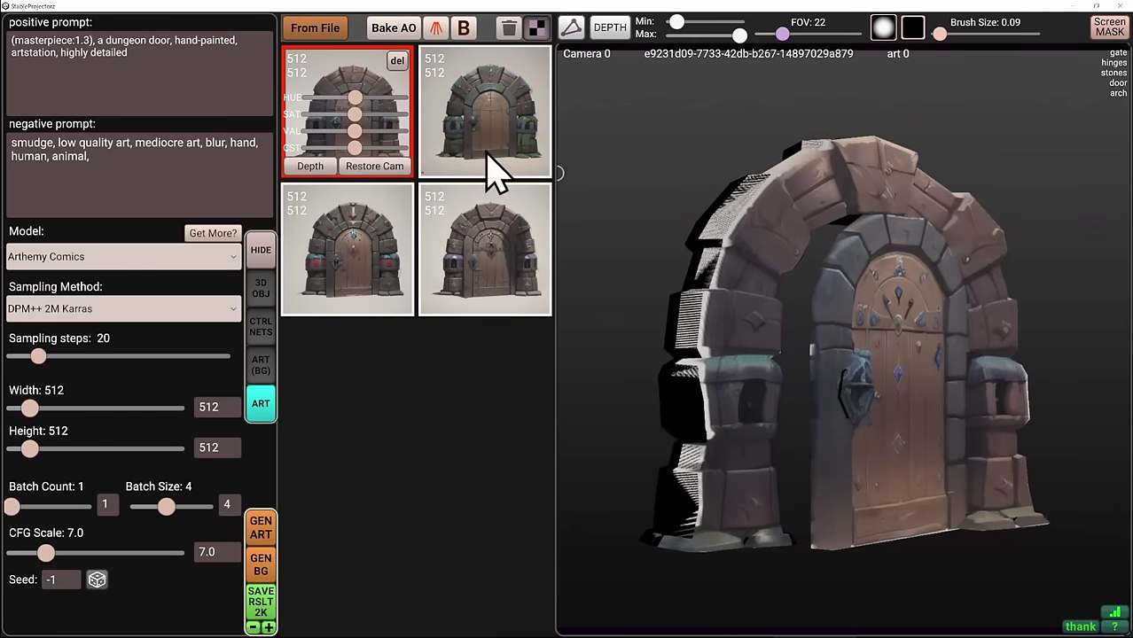
right_click_drag(758, 354, 711, 392)
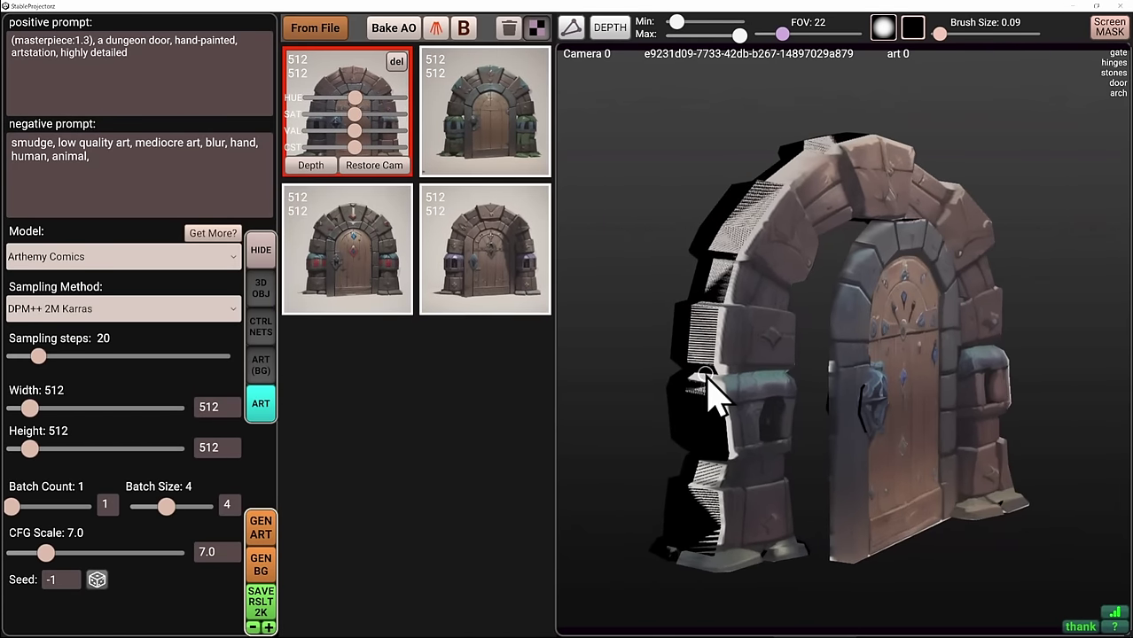
mouse_move(759, 351)
right_mouse_down()
mouse_move(918, 372)
mouse_move(1011, 354)
mouse_move(804, 370)
mouse_move(1046, 341)
mouse_move(830, 344)
mouse_move(826, 331)
right_mouse_up()
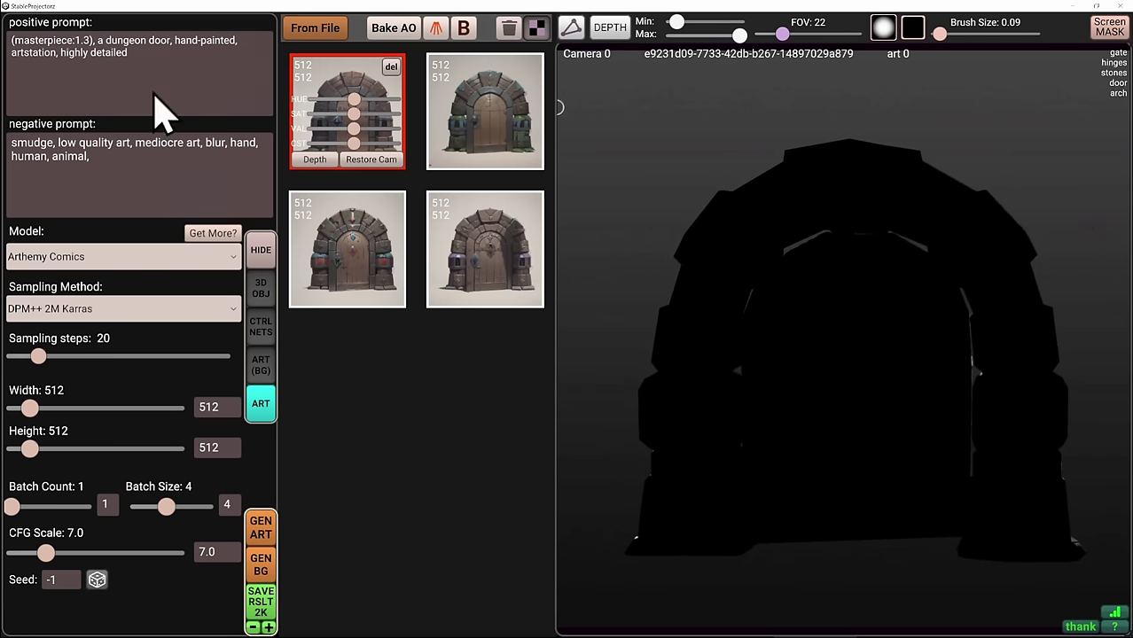
Step: Generate a second batch of four hand-painted arch-and-door images from the new camera angle
left_click(266, 529)
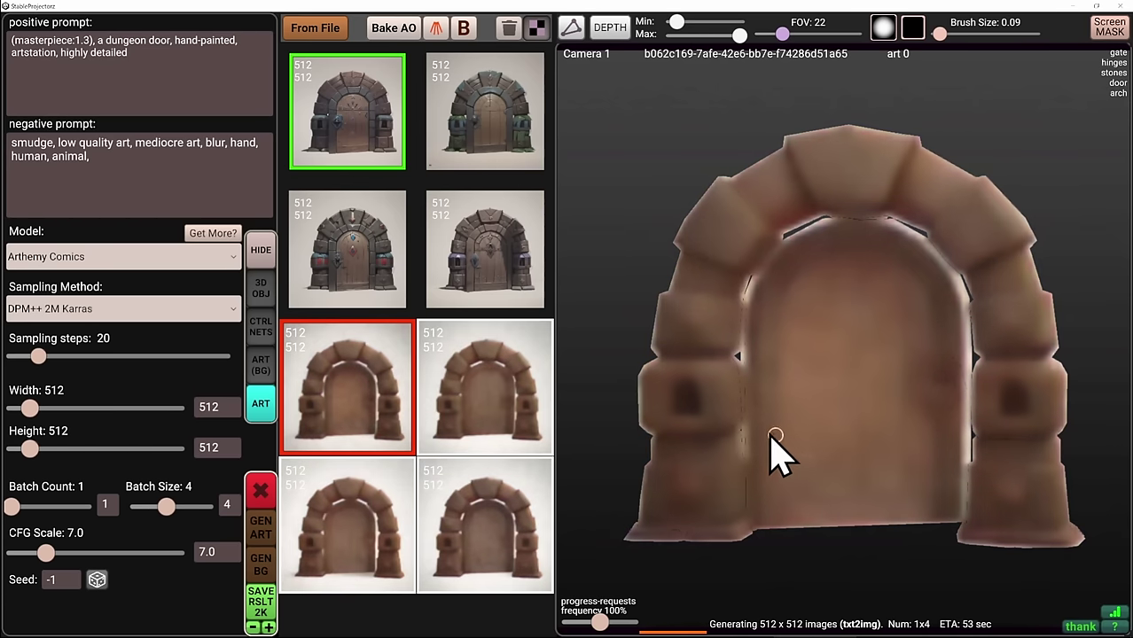
right_click_drag(773, 452, 519, 375)
left_click(266, 292)
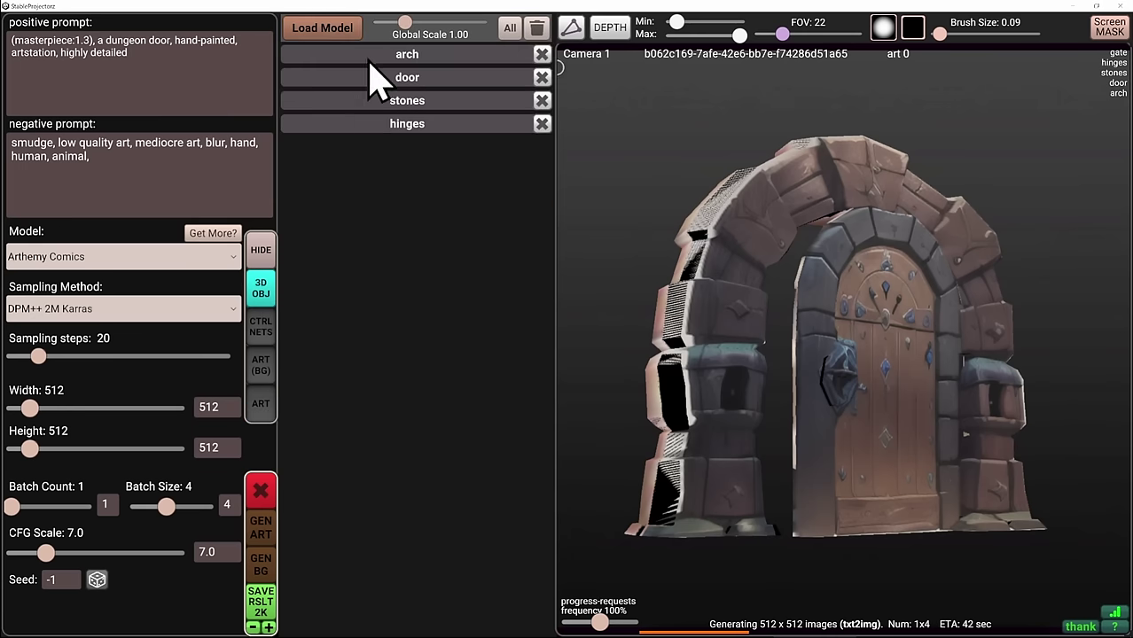
left_click(260, 406)
right_click_drag(621, 389, 905, 246)
right_click_drag(662, 397, 868, 362)
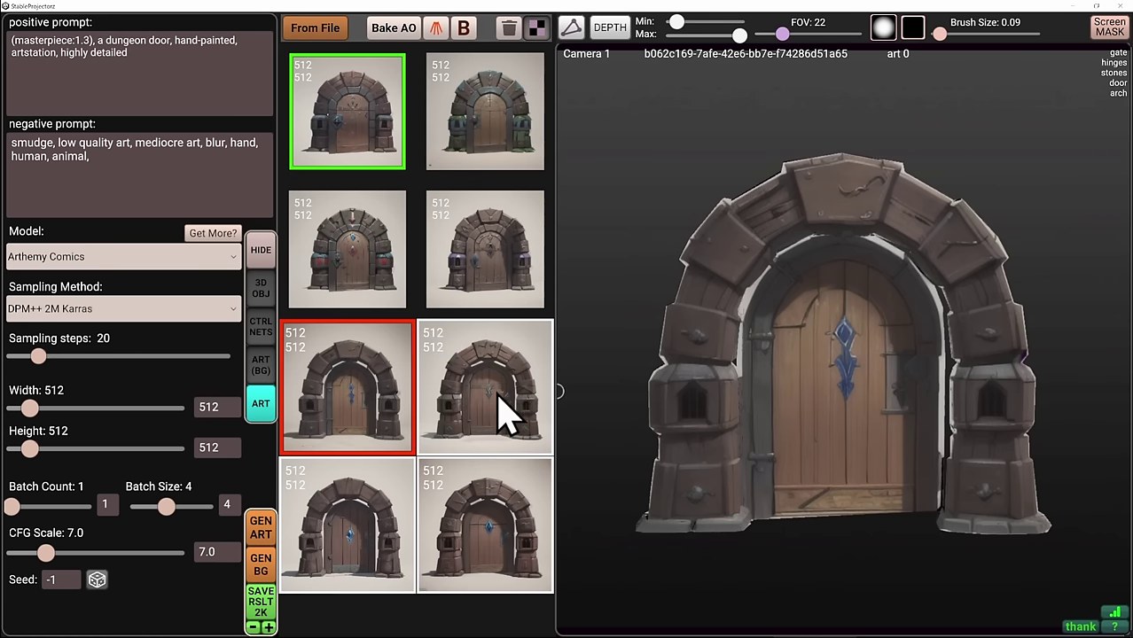
Step: Compare art 0 and art 2 on the gate, keeping the new batch's first image projected
left_click(483, 496)
left_click(388, 527)
left_click(376, 415)
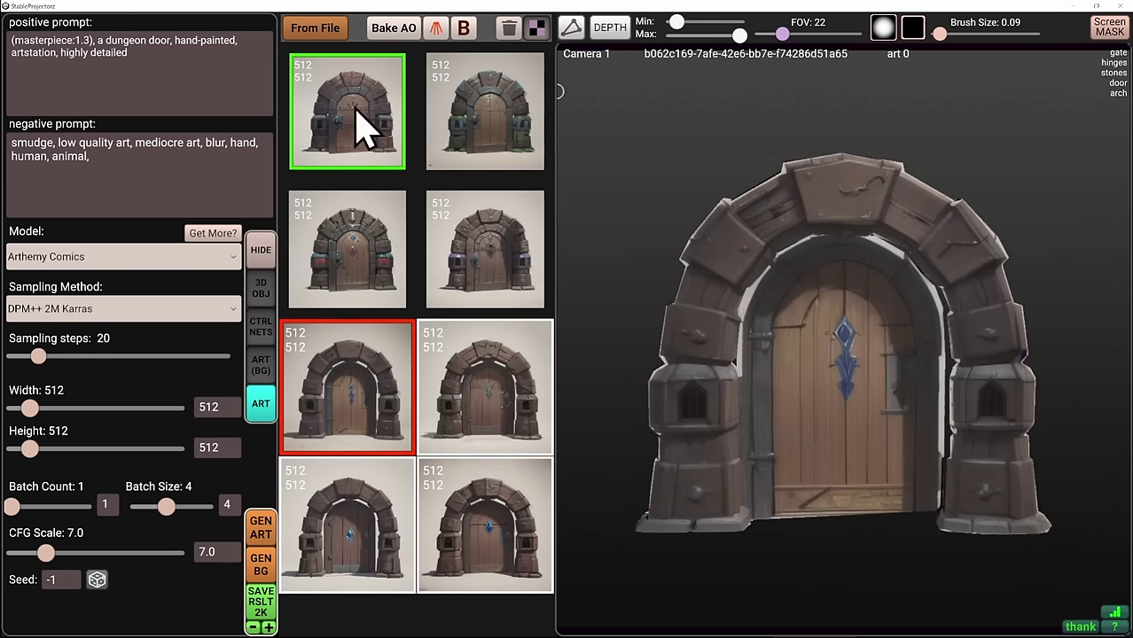
right_click_drag(868, 372, 1006, 392)
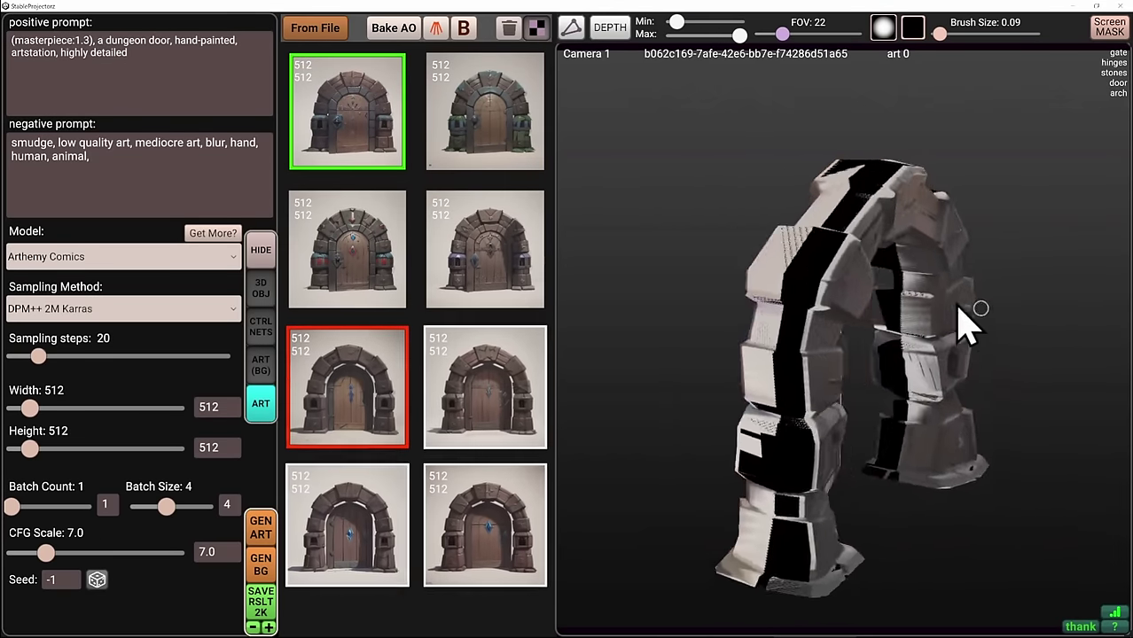
left_click(448, 478)
left_click(399, 518)
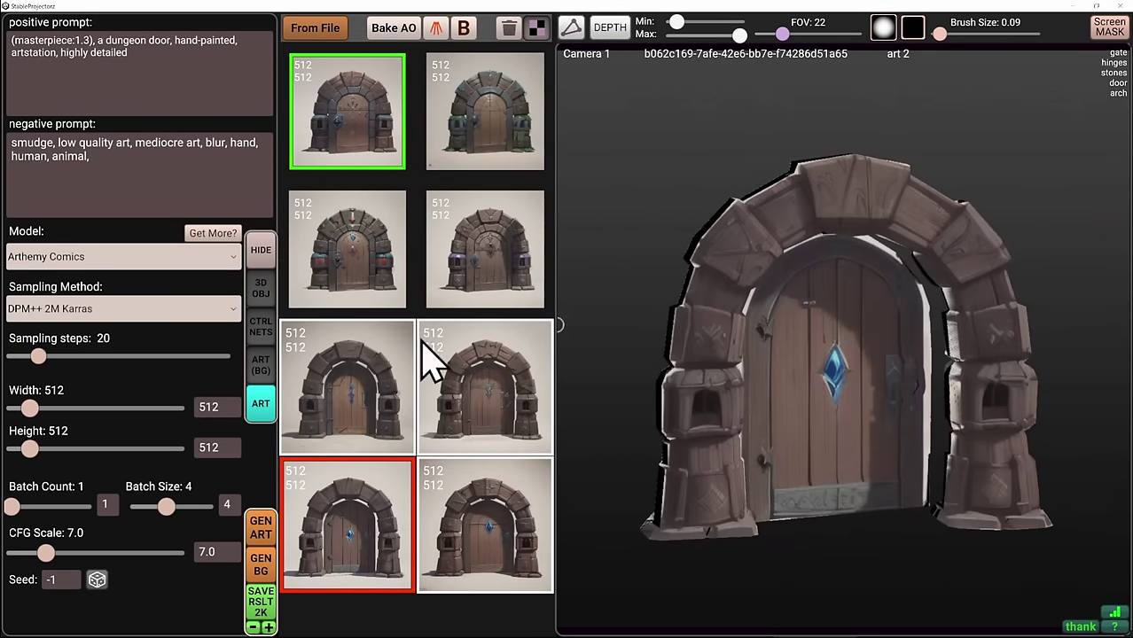
left_click(359, 403)
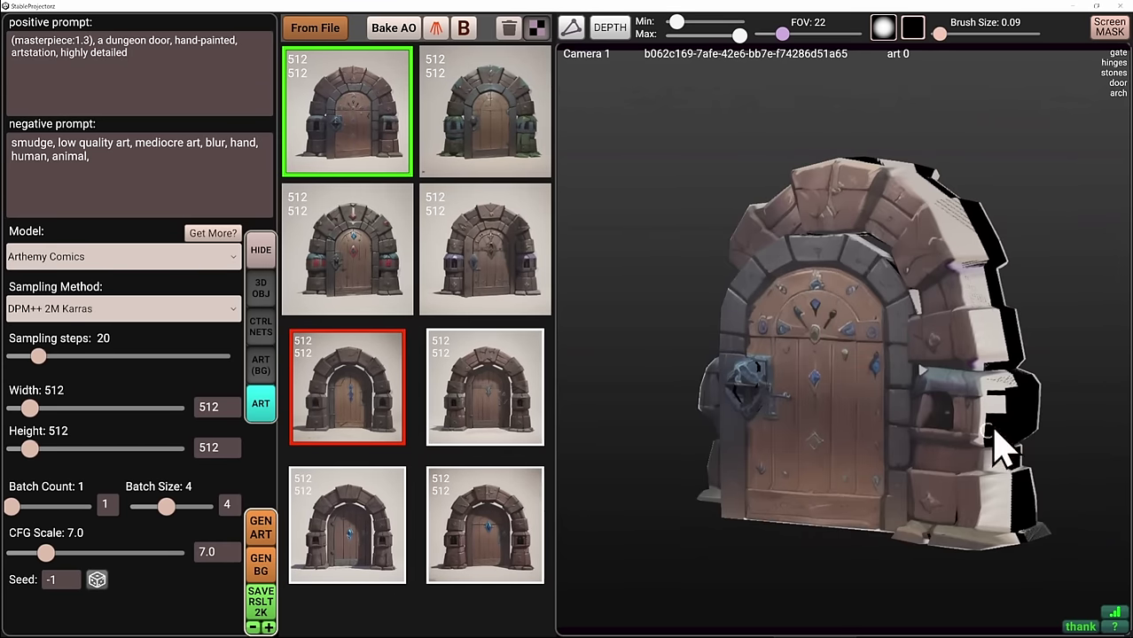
right_click_drag(1001, 448, 592, 432)
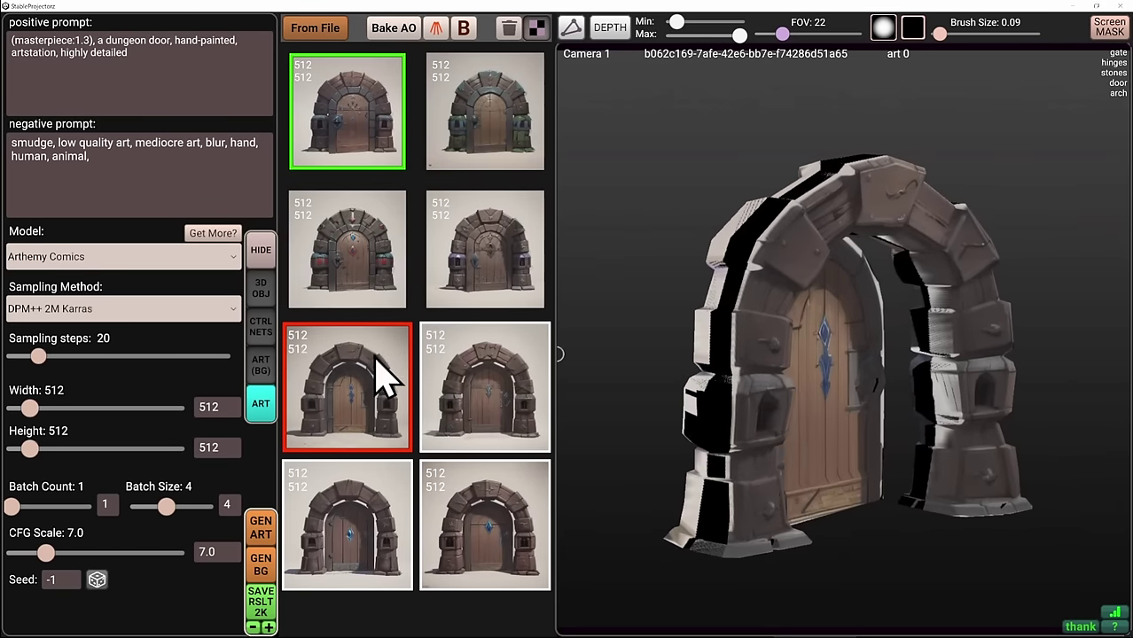
mouse_move(358, 390)
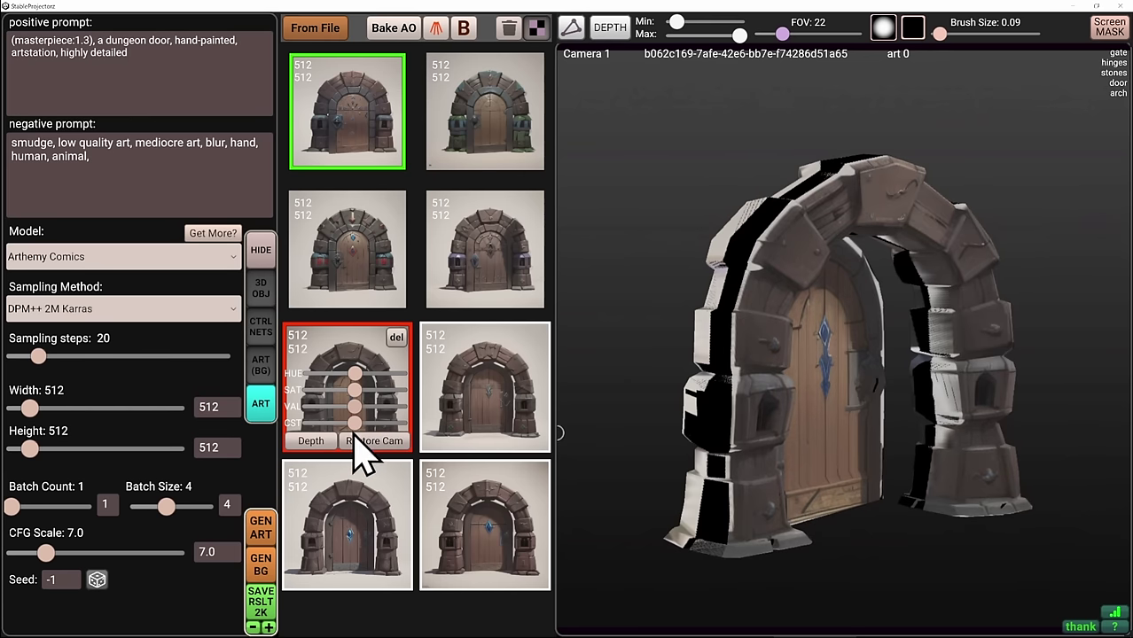
Step: Lower the second art's contrast slightly, brighten it and shift its saturation toward warmer tones
mouse_move(359, 434)
left_mouse_down()
mouse_move(374, 431)
mouse_move(342, 438)
mouse_move(362, 436)
left_mouse_up()
left_click_drag(358, 410, 368, 412)
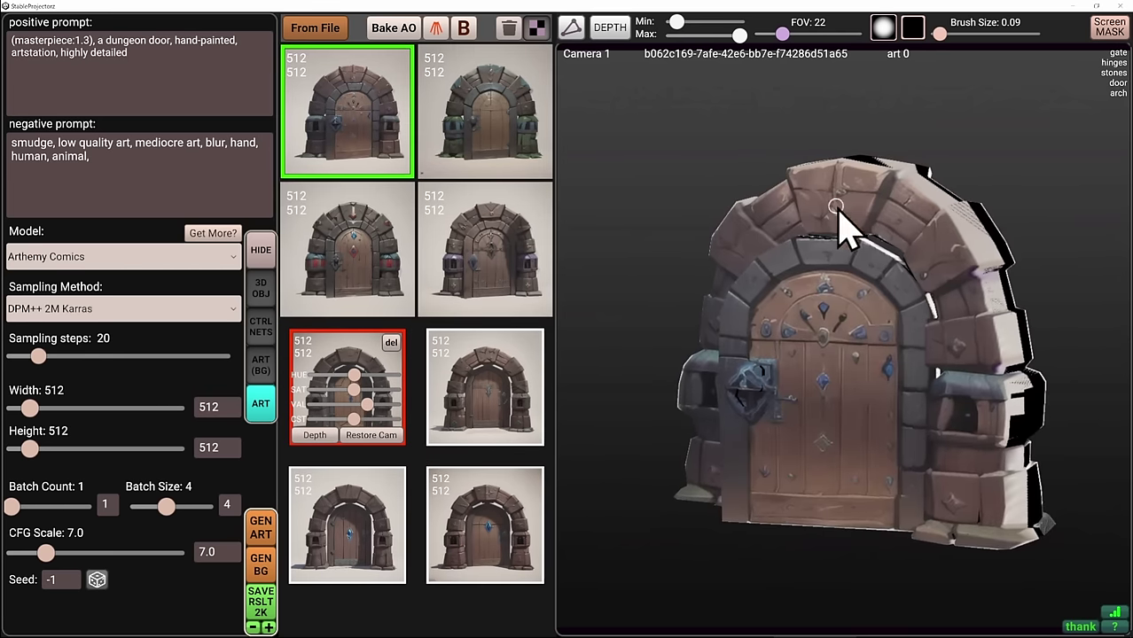
right_click_drag(842, 226, 599, 215)
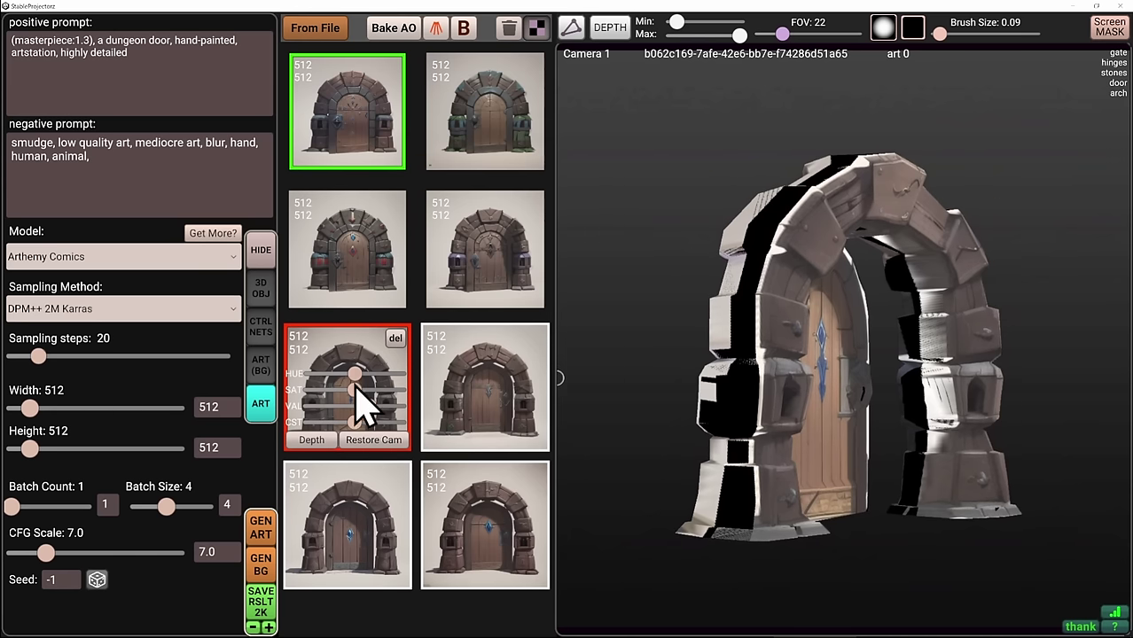
mouse_move(355, 390)
left_mouse_down()
mouse_move(365, 406)
mouse_move(416, 415)
mouse_move(374, 414)
mouse_move(351, 401)
mouse_move(360, 408)
left_mouse_up()
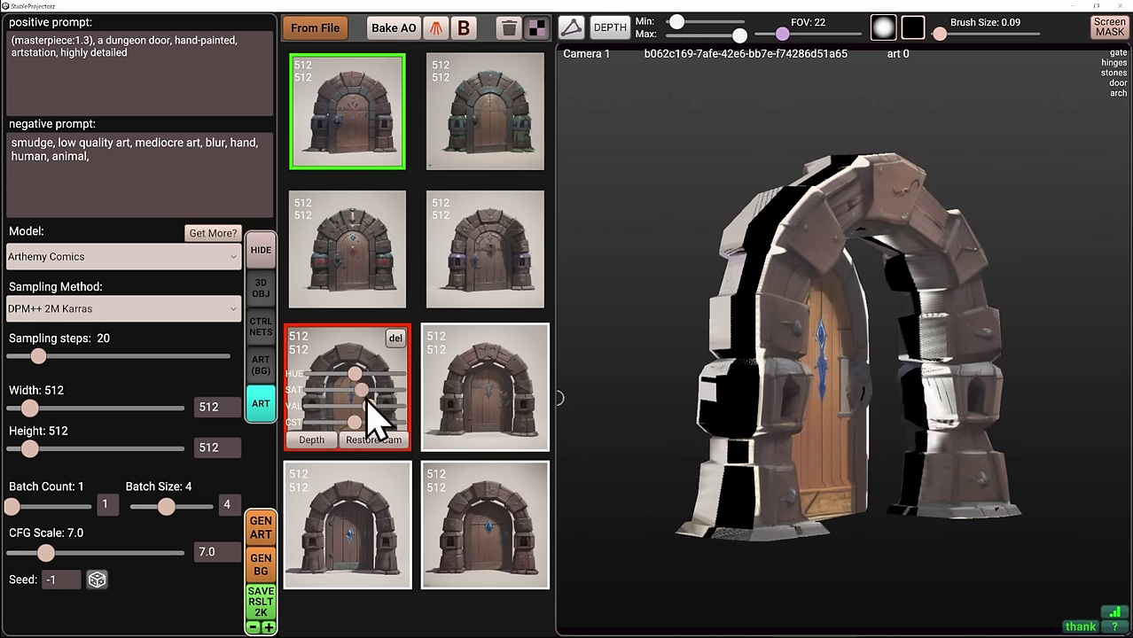
right_click_drag(674, 372, 968, 314)
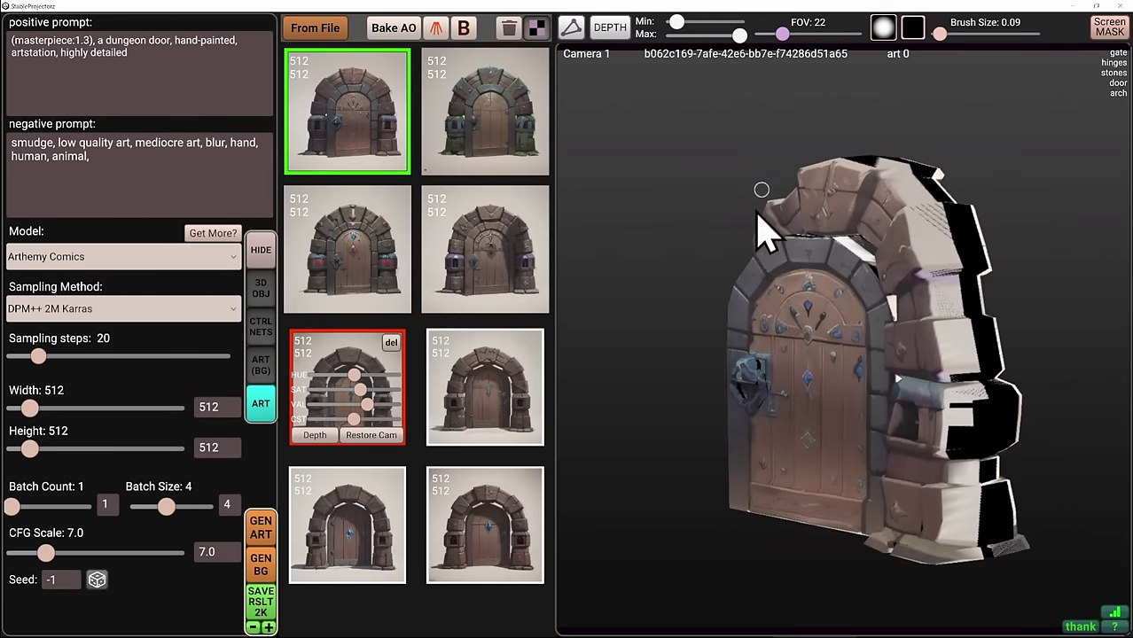
right_click_drag(885, 354, 769, 263)
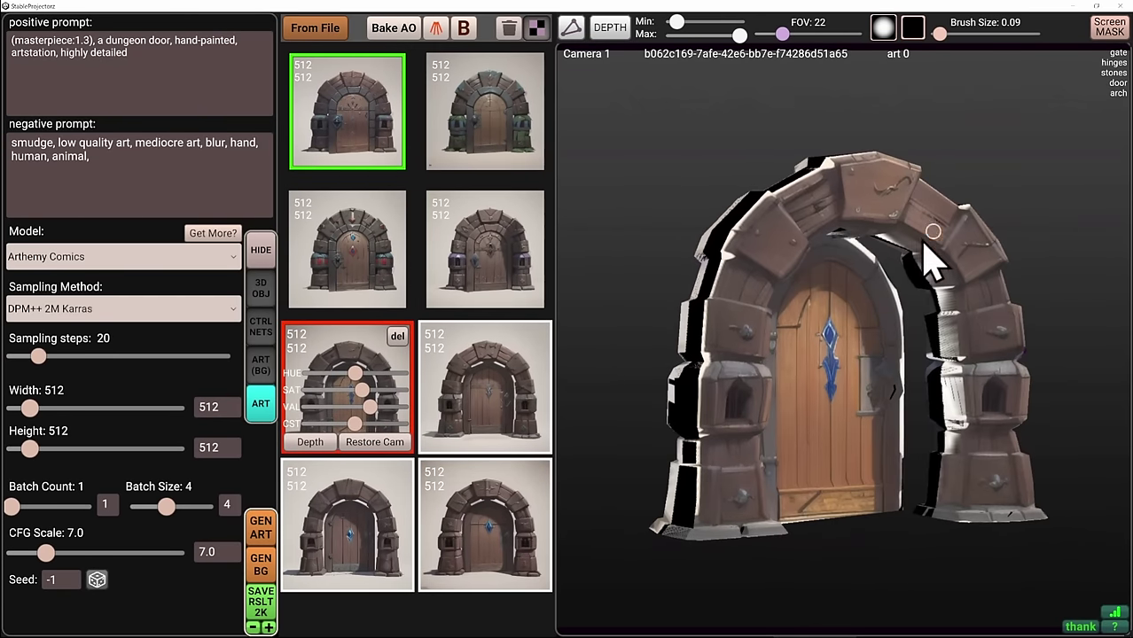
Step: Fine-tune the second art's hue, then hide the gate model
mouse_move(357, 372)
left_mouse_down()
mouse_move(339, 373)
mouse_move(373, 376)
mouse_move(351, 378)
left_mouse_up()
mouse_move(824, 350)
right_mouse_down()
mouse_move(847, 384)
mouse_move(974, 379)
mouse_move(1037, 361)
mouse_move(1019, 333)
mouse_move(898, 285)
mouse_move(857, 298)
mouse_move(811, 344)
right_mouse_up()
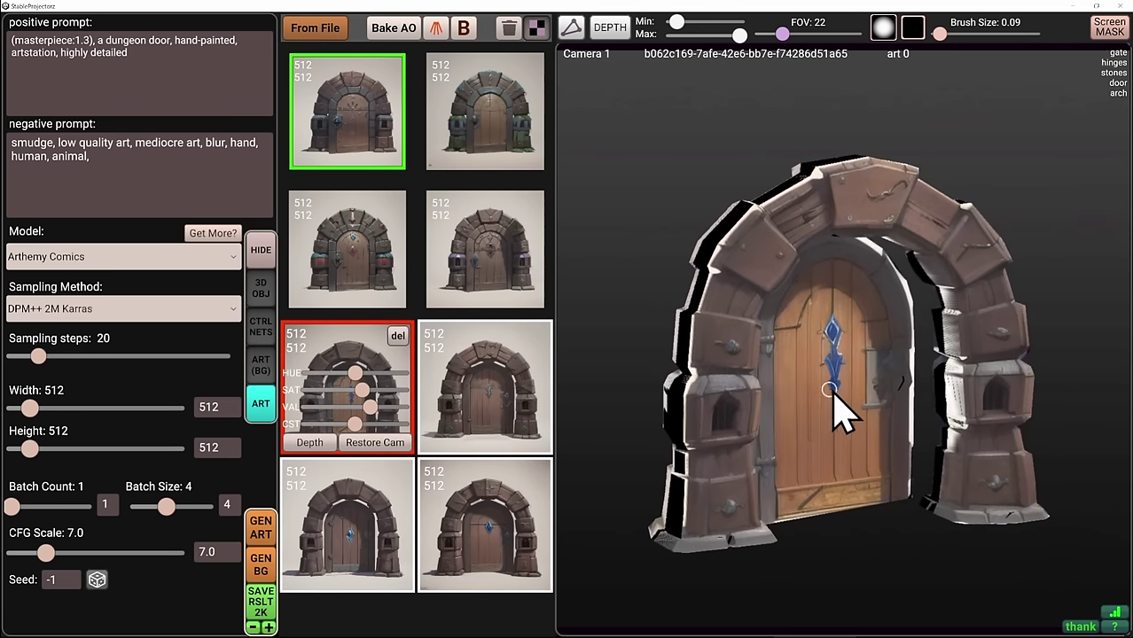
scroll(854, 337, "up", 2)
scroll(880, 413, "down", 1)
scroll(910, 413, "up", 3)
scroll(857, 394, "down", 3)
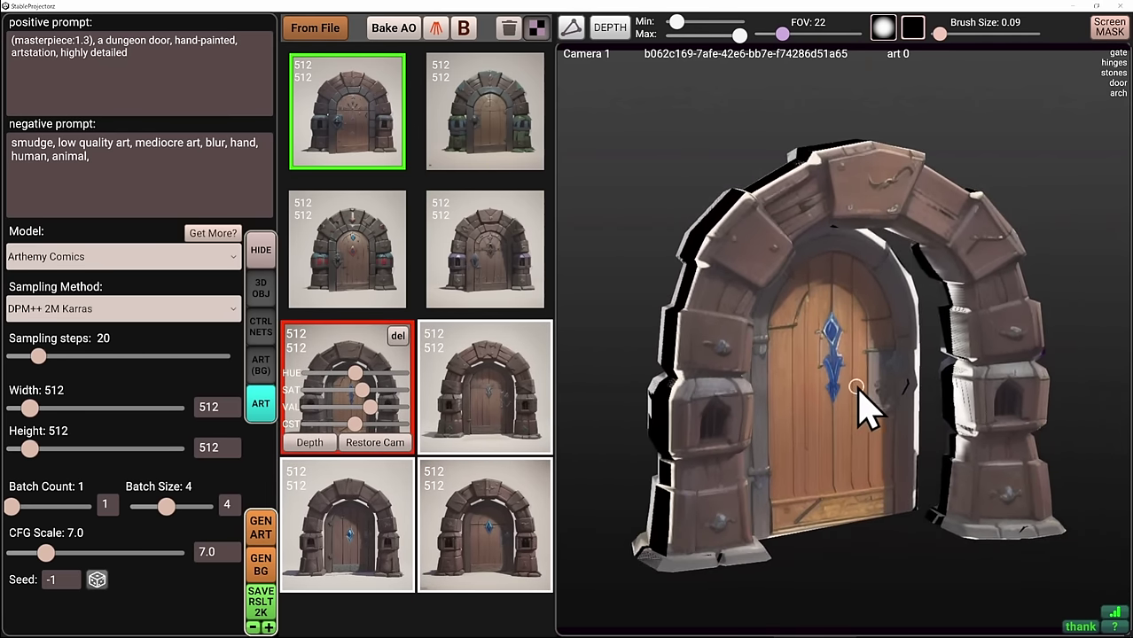
middle_click_drag(857, 375, 688, 306)
left_click(266, 244)
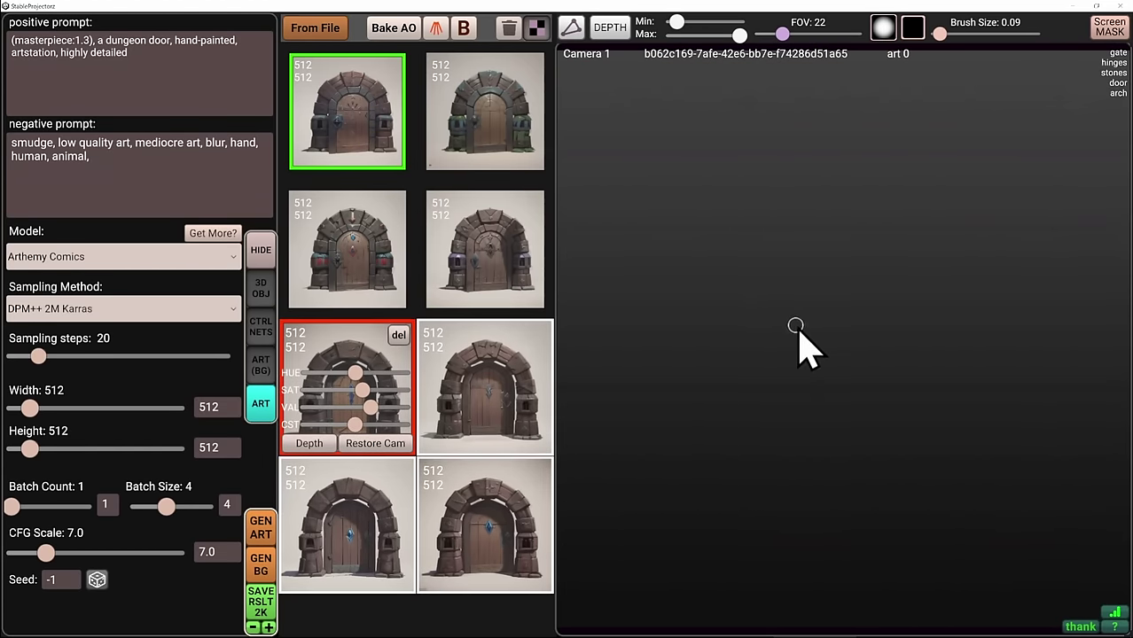